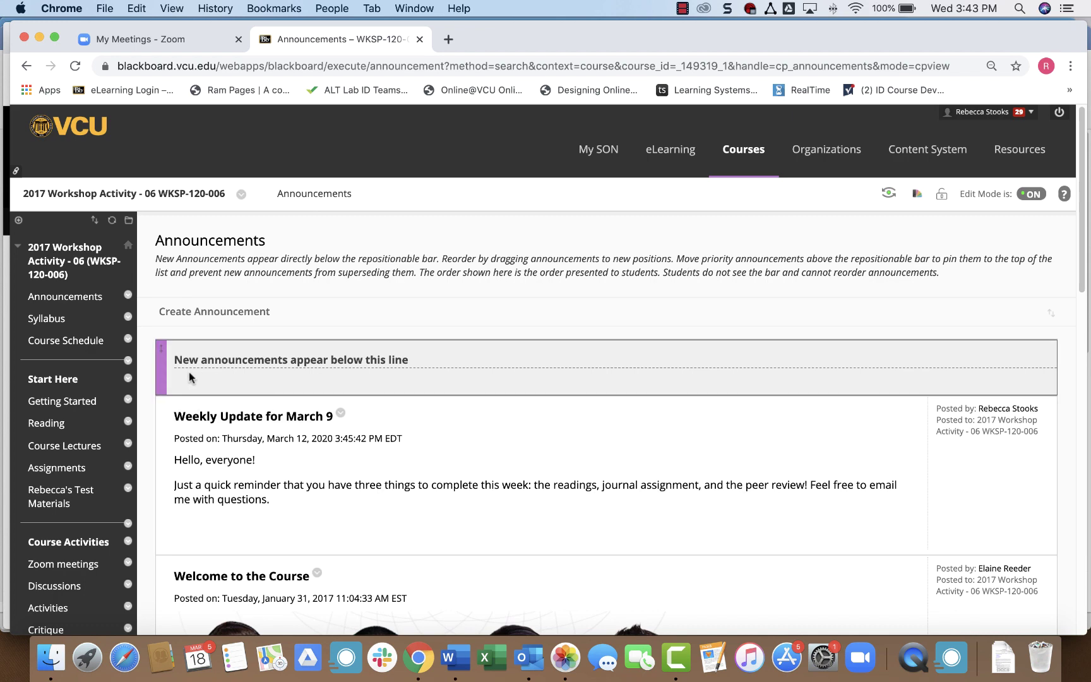
Scroll the 2017 Workshop Activity Announcements page down toward the Course Activities links.
scroll(114, 404, down, 2)
scroll(106, 421, down, 2)
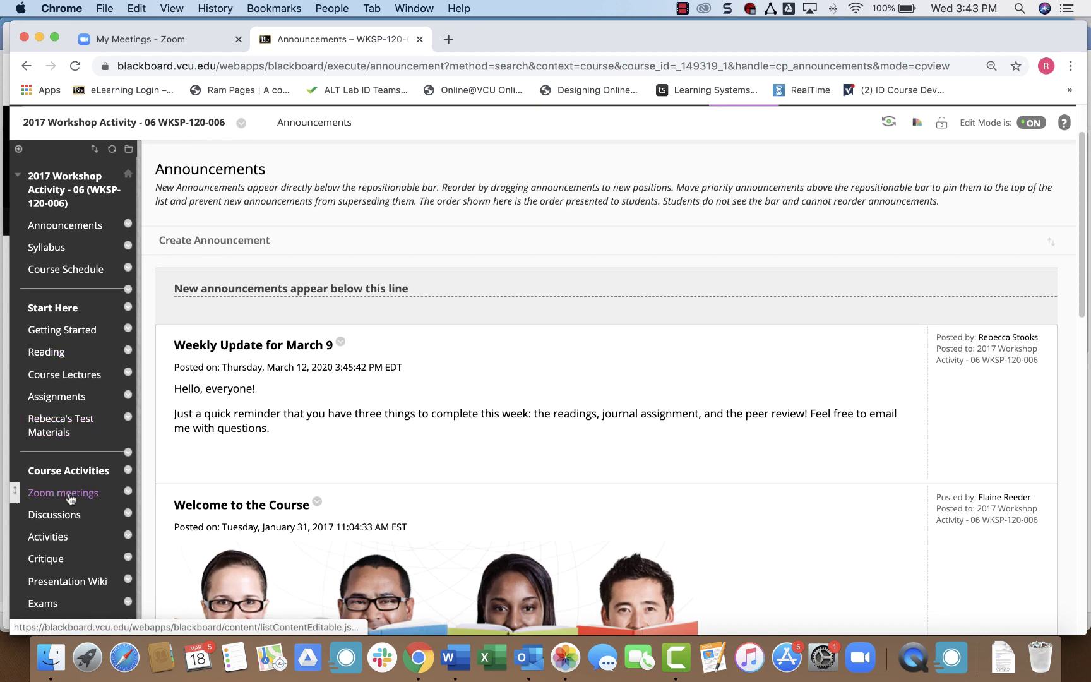
On the Zoom meetings page, start a Zoom Meeting item named 'Class Discussion #2'.
click(71, 499)
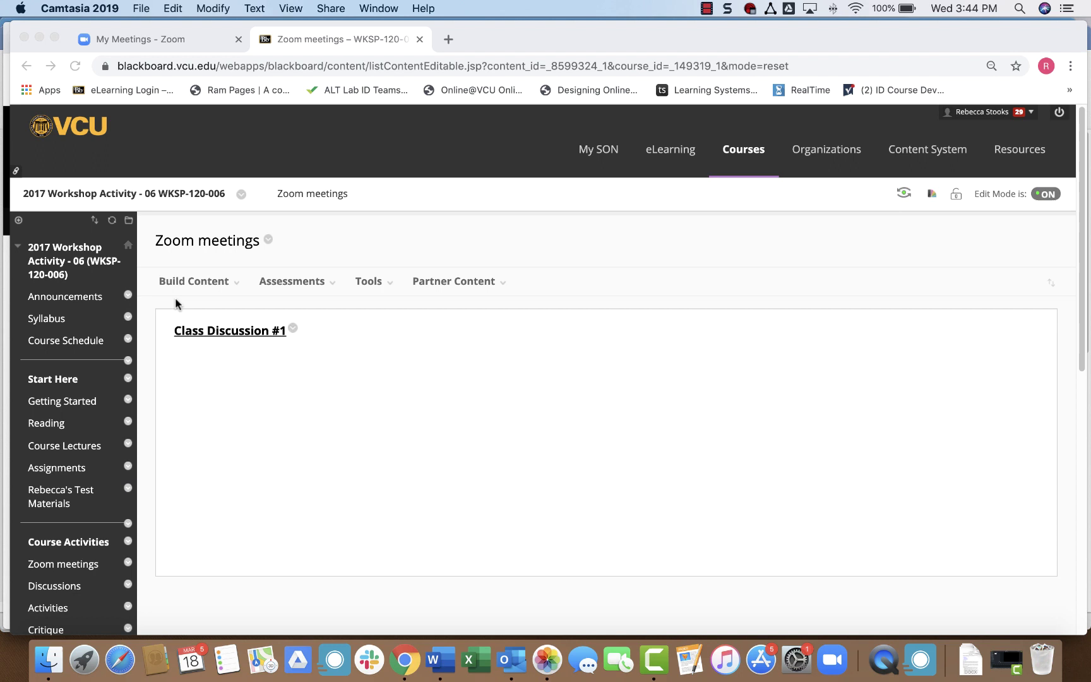
click(233, 284)
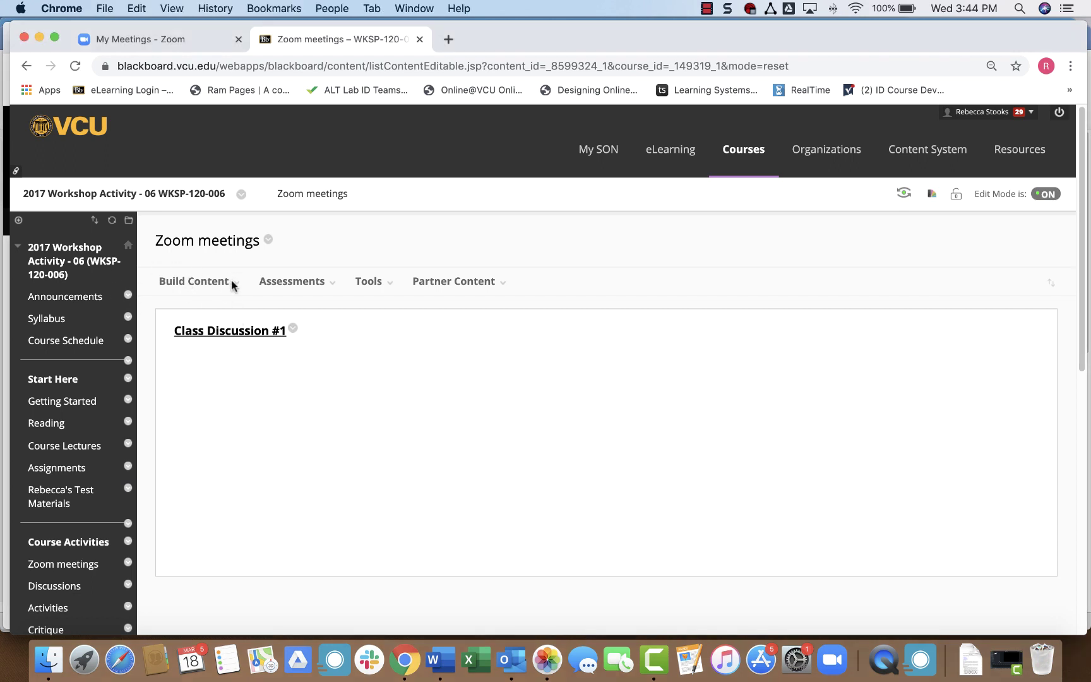
click(233, 284)
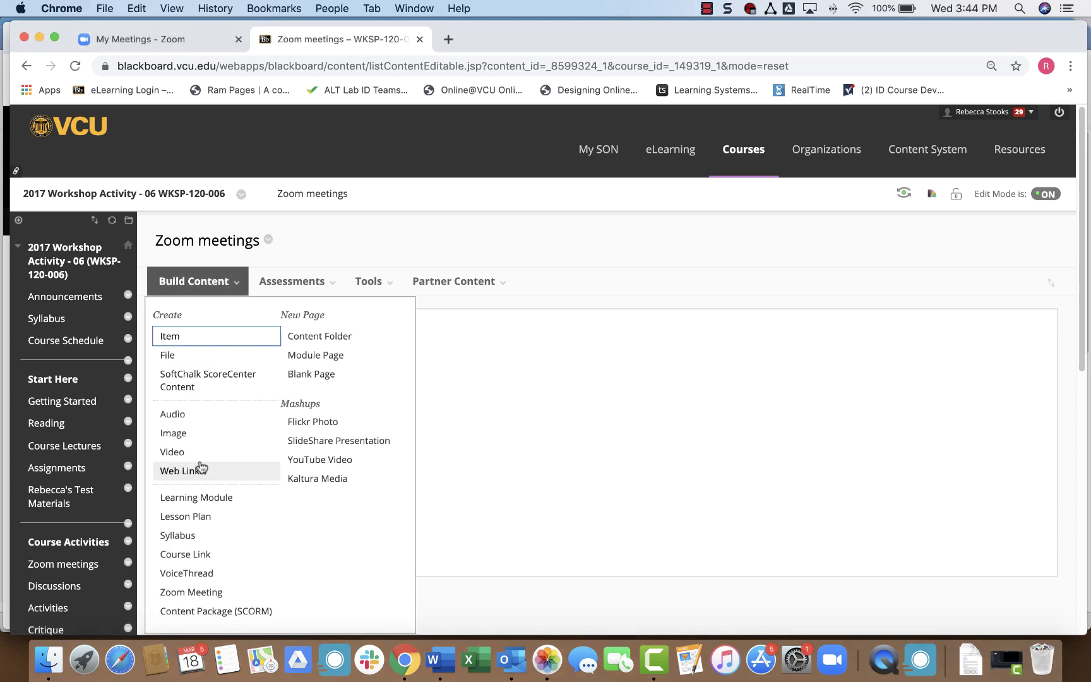
click(182, 596)
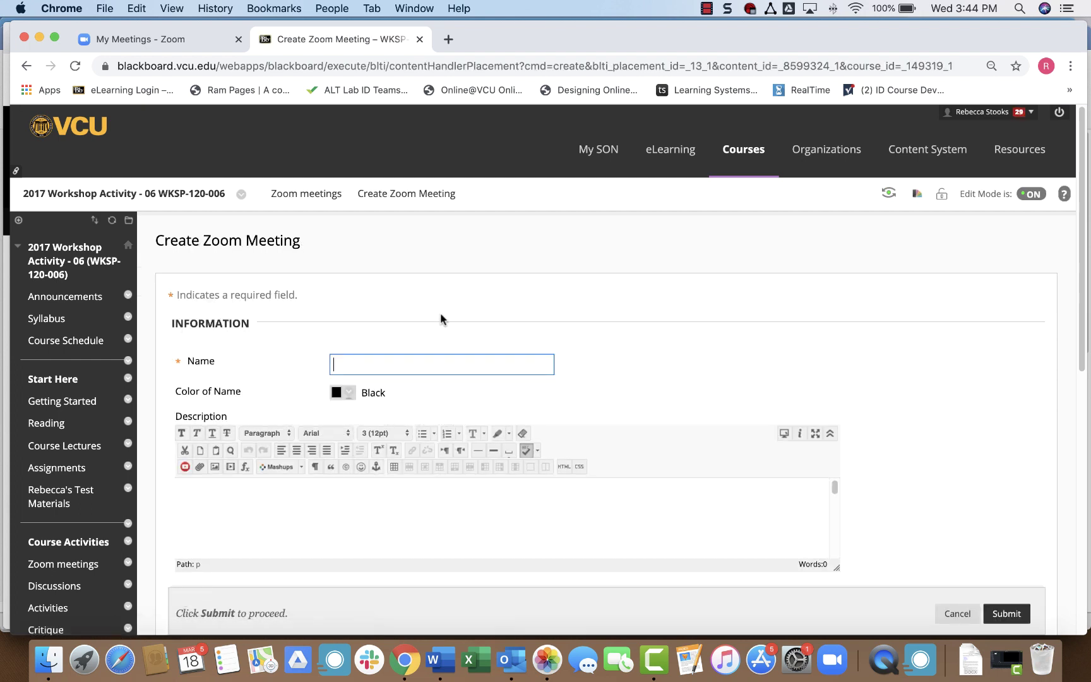
text(Class Discussion #2)
scroll(272, 375, down, 3)
scroll(230, 379, down, 5)
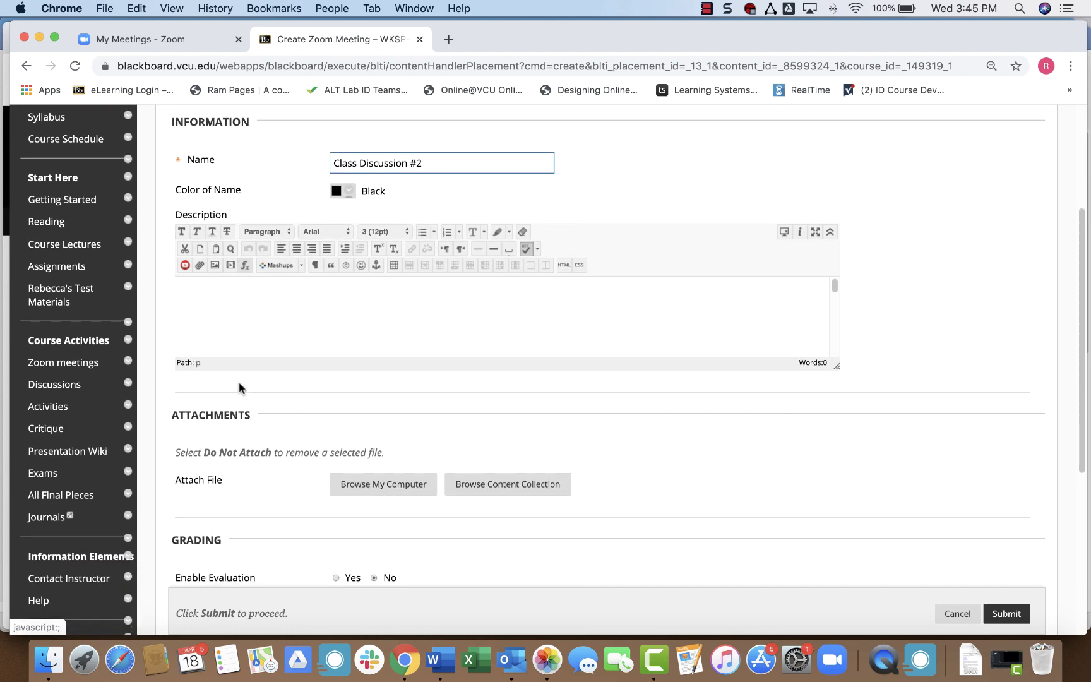
scroll(240, 387, down, 2)
scroll(255, 449, down, 2)
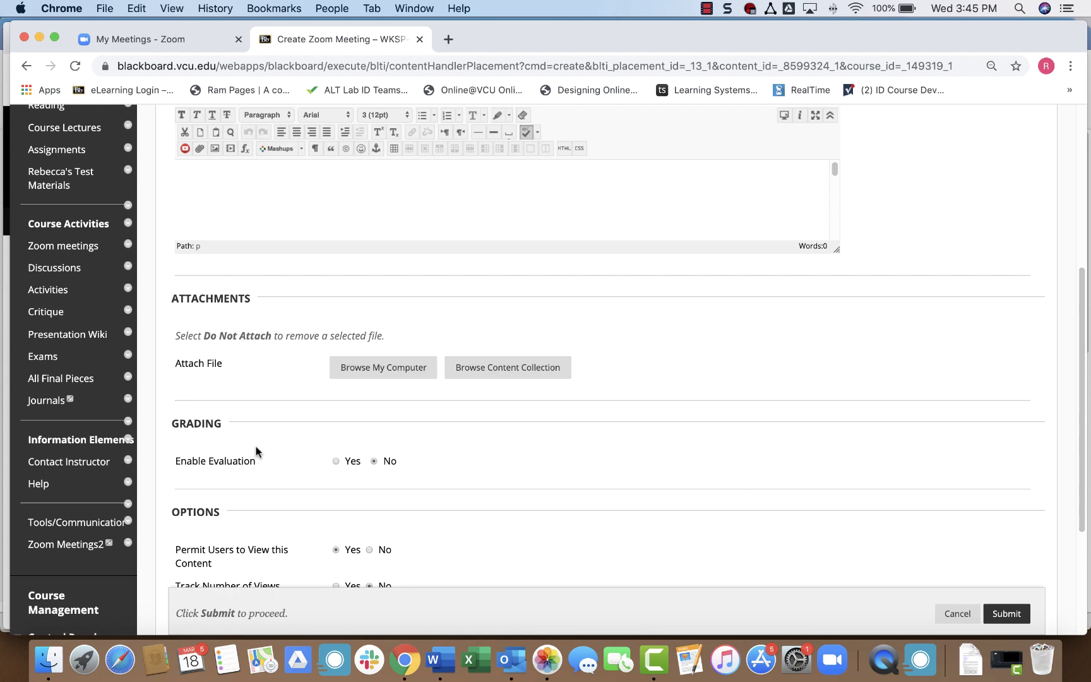
scroll(255, 450, down, 1)
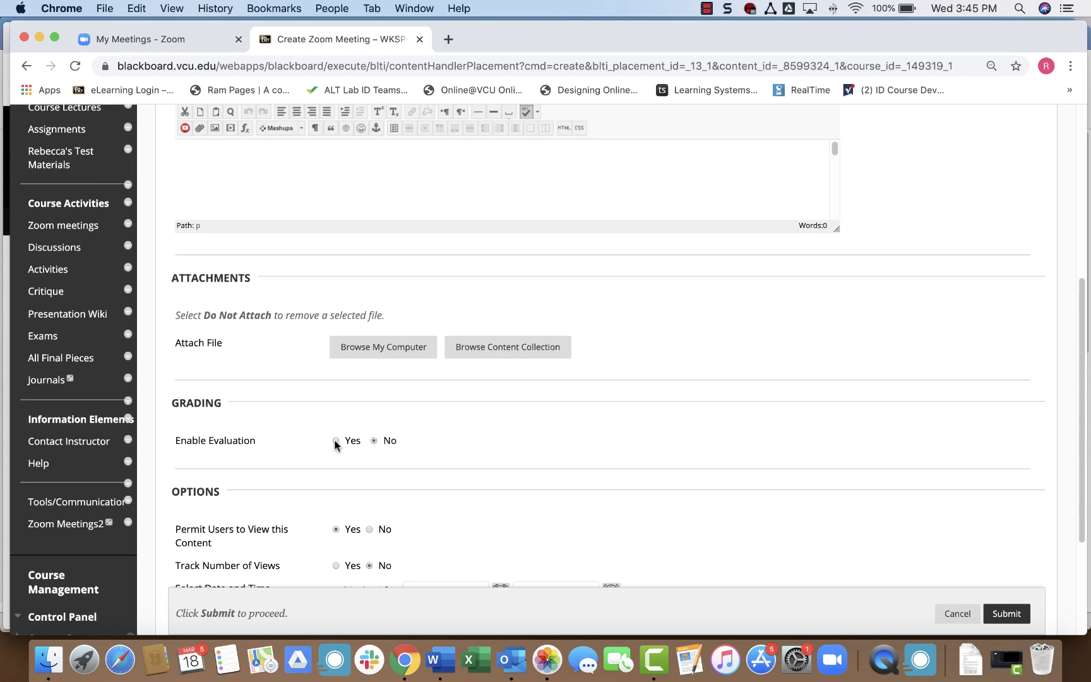
scroll(280, 437, down, 6)
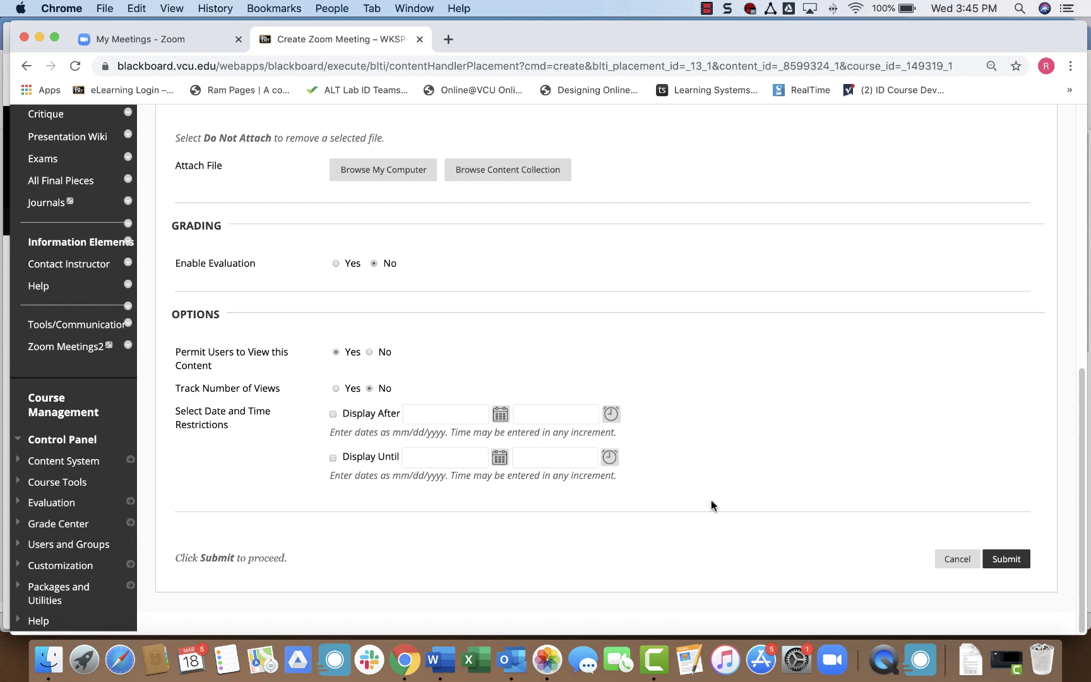
Submit the Class Discussion #2 item and open its Join a Meeting page.
click(1008, 559)
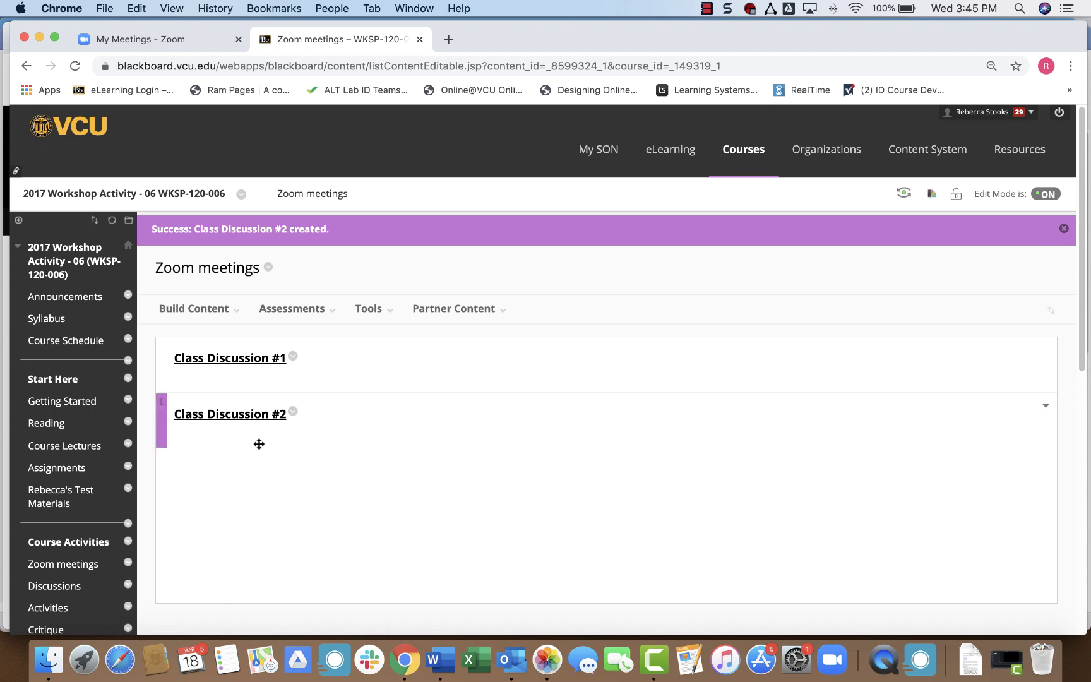
click(221, 415)
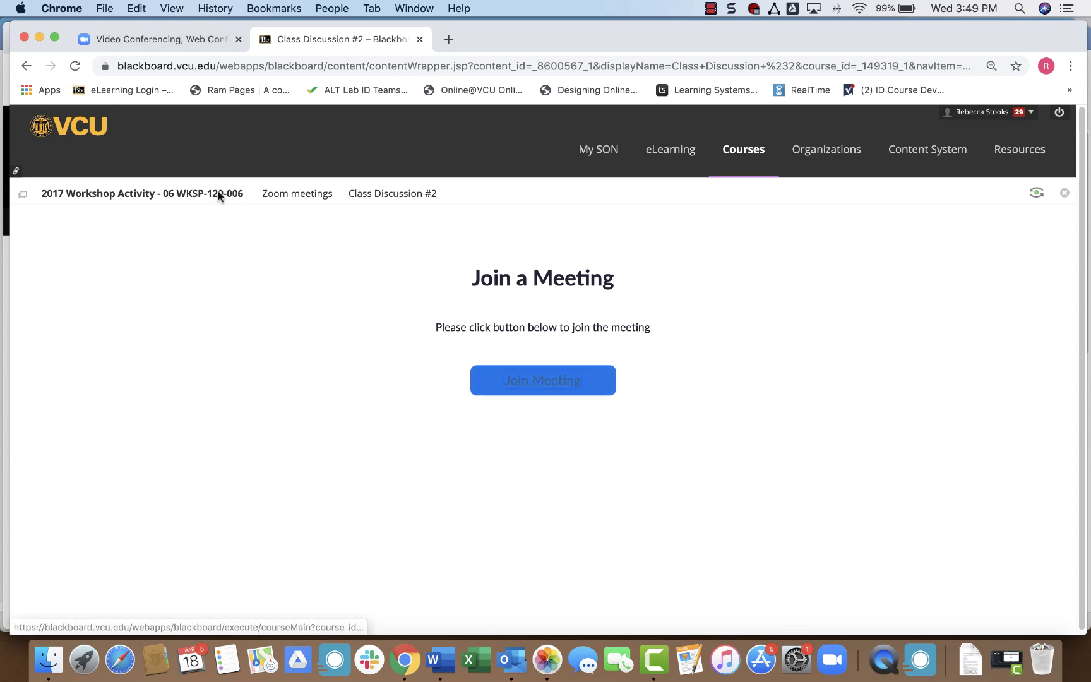
Sign in to the Zoom portal and view the Upcoming Meetings list.
click(134, 41)
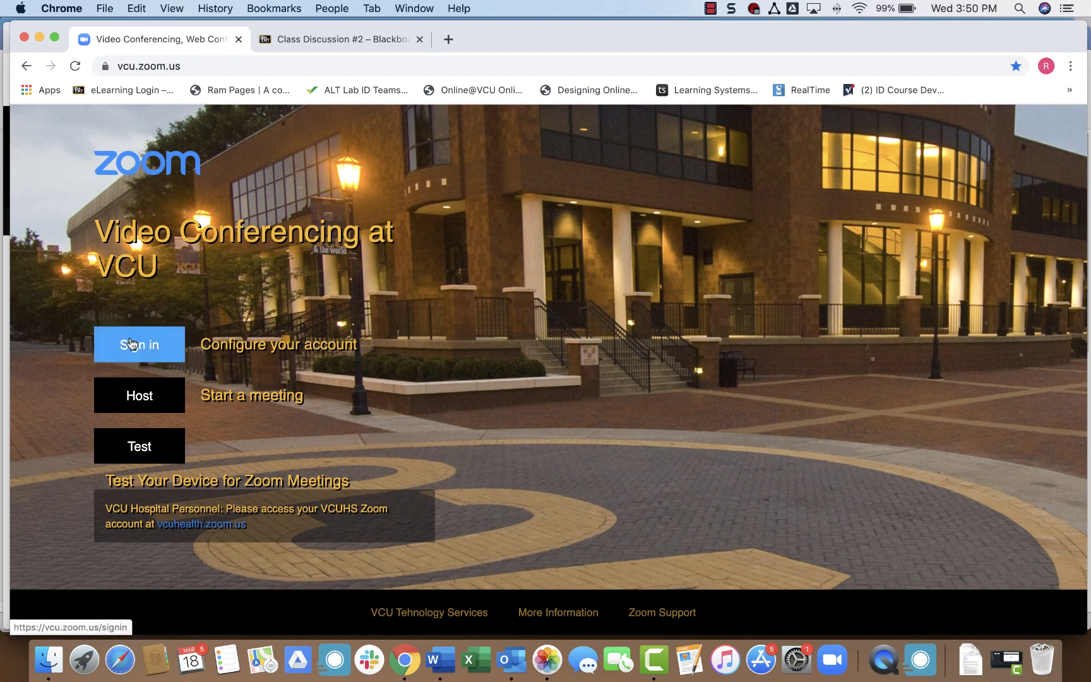
click(130, 340)
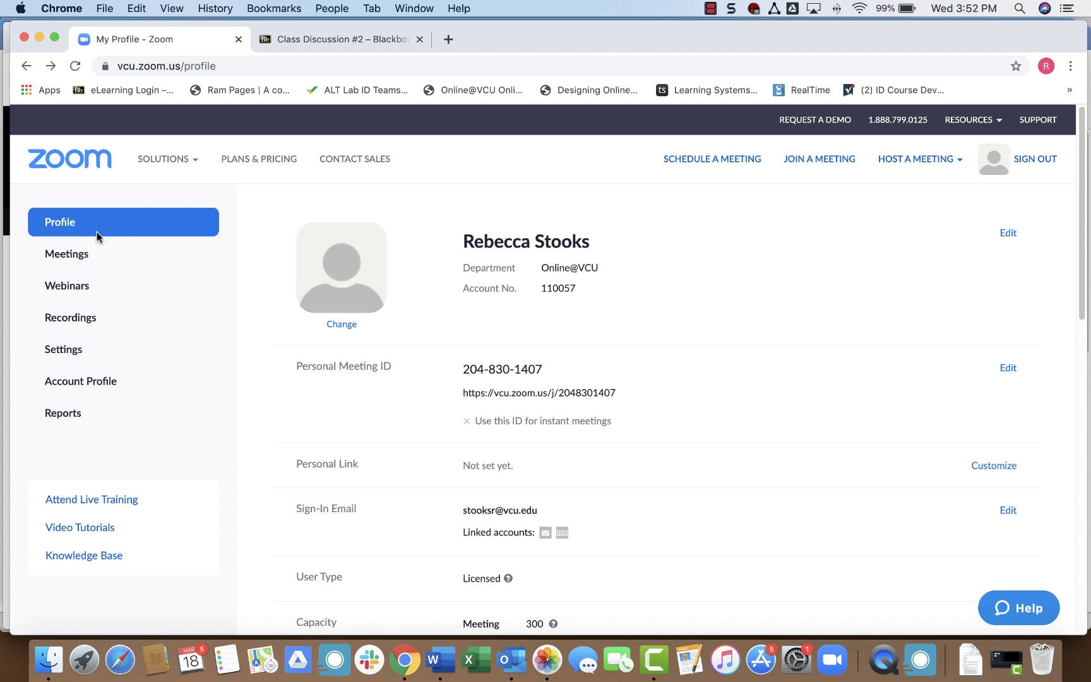
click(73, 262)
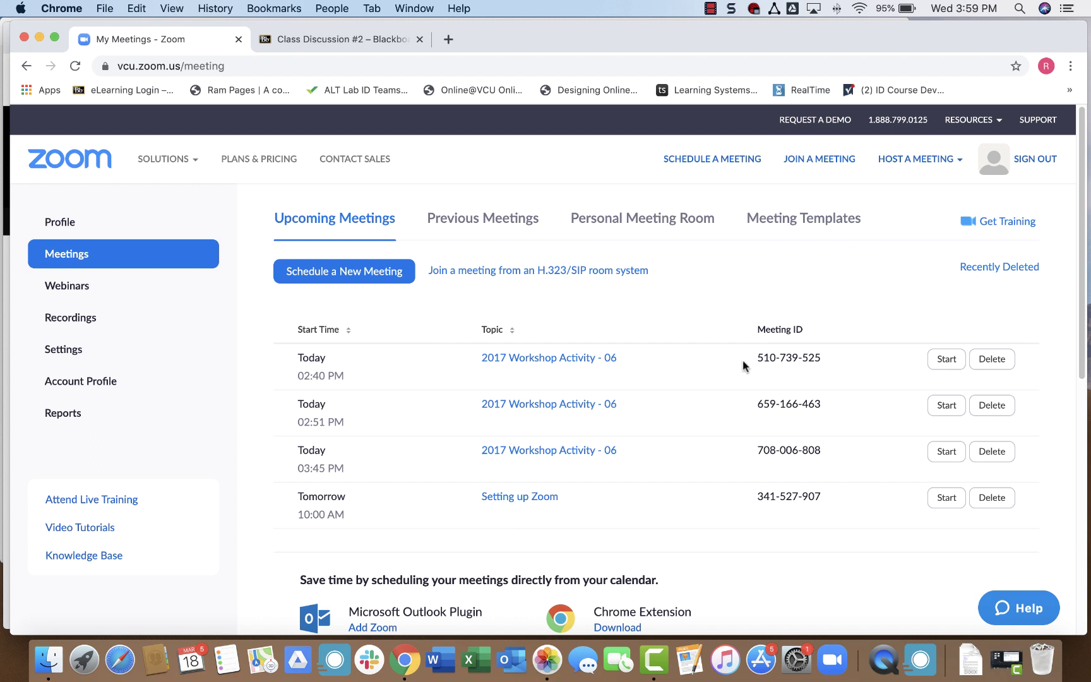
drag(756, 358, 822, 359)
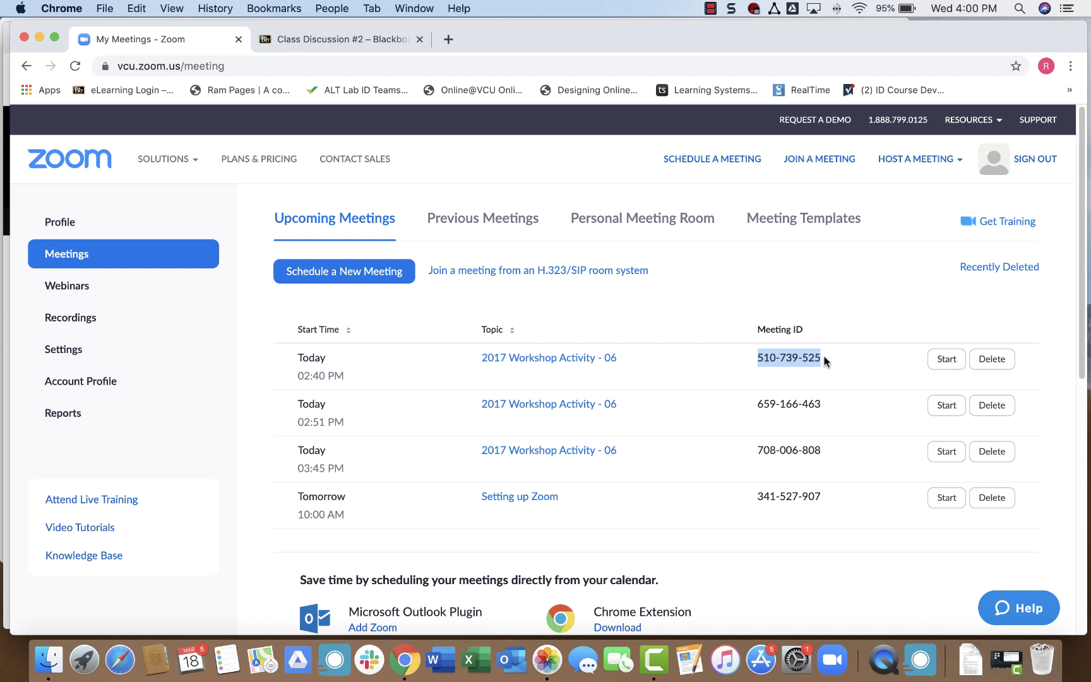
click(822, 372)
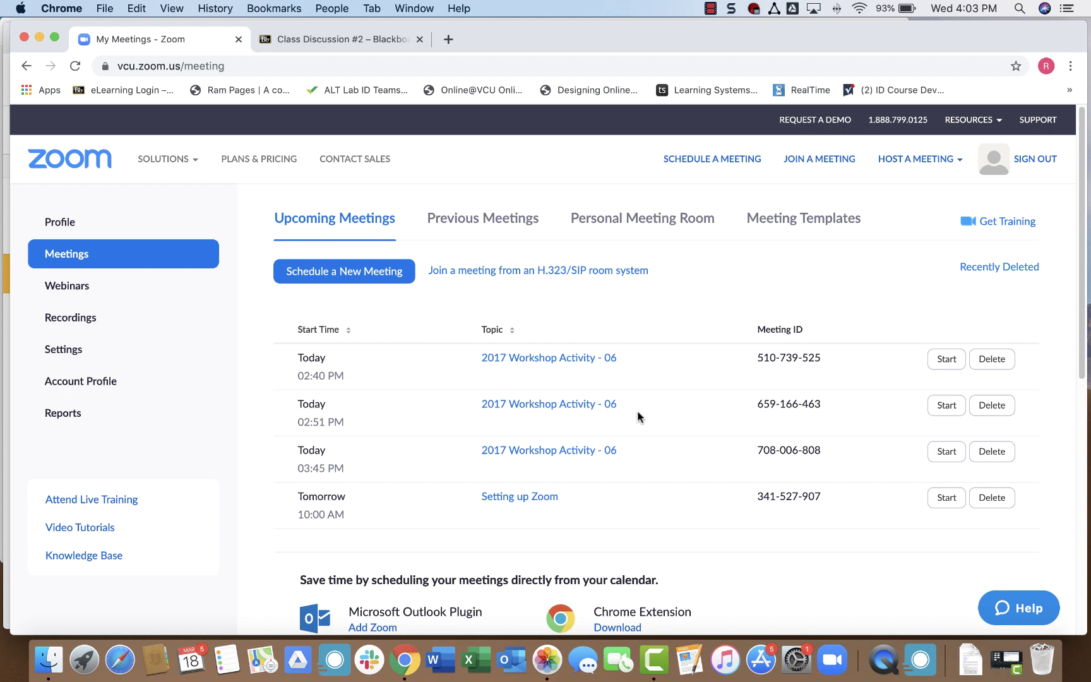
Edit the 03:45 PM workshop meeting with 'Enable join before host' checked.
click(553, 455)
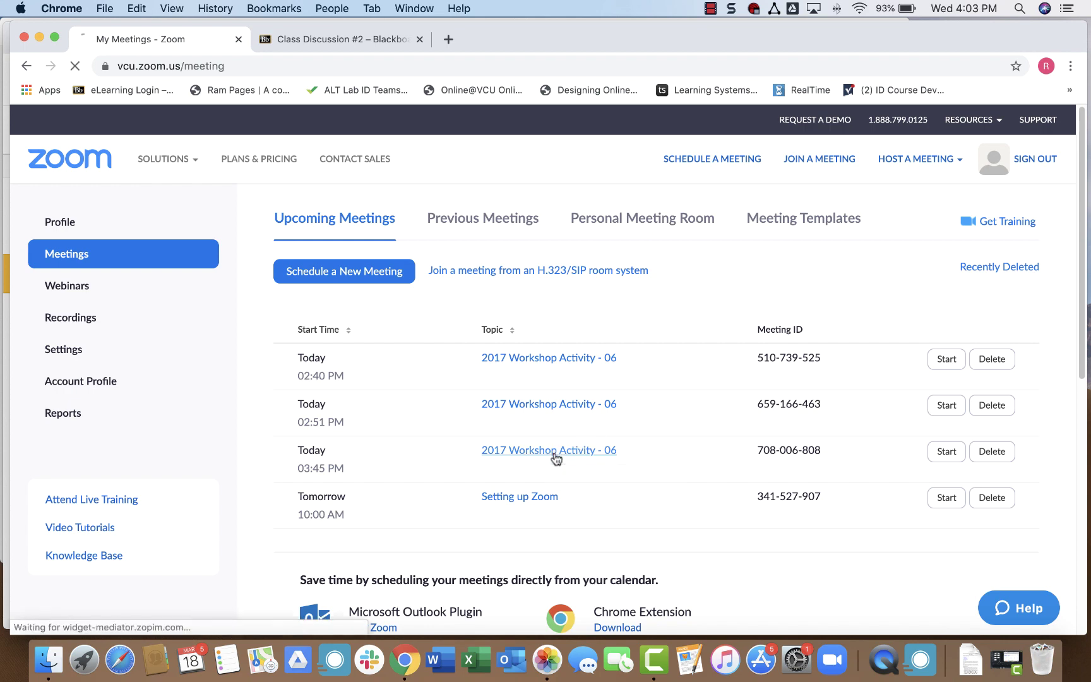
scroll(684, 413, down, 5)
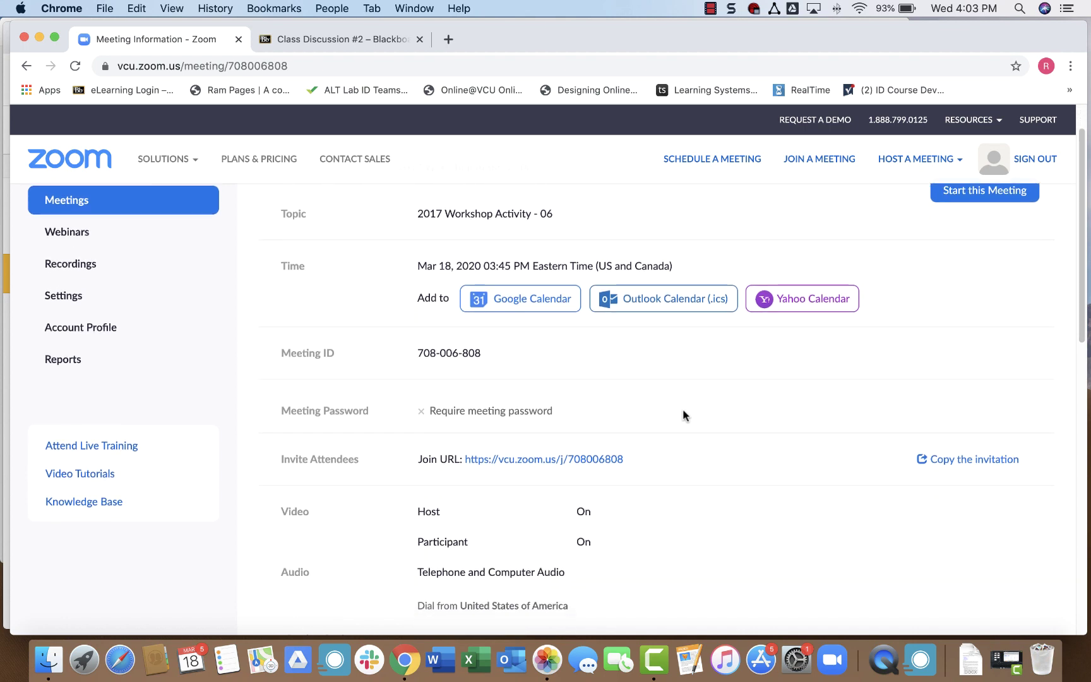
scroll(682, 415, down, 7)
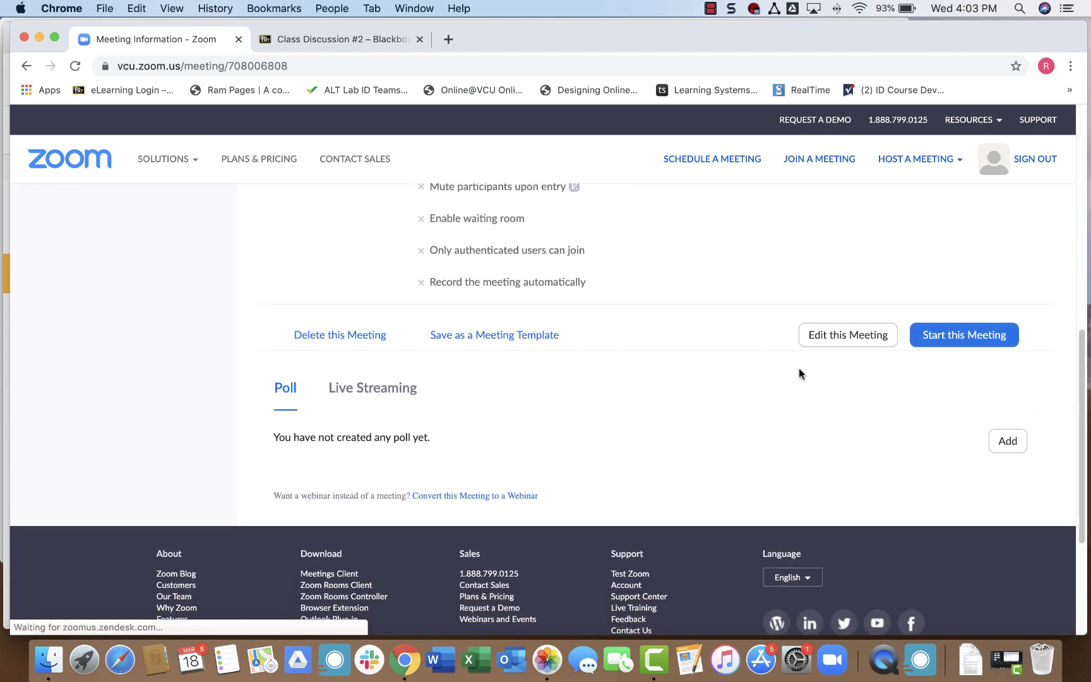
click(829, 337)
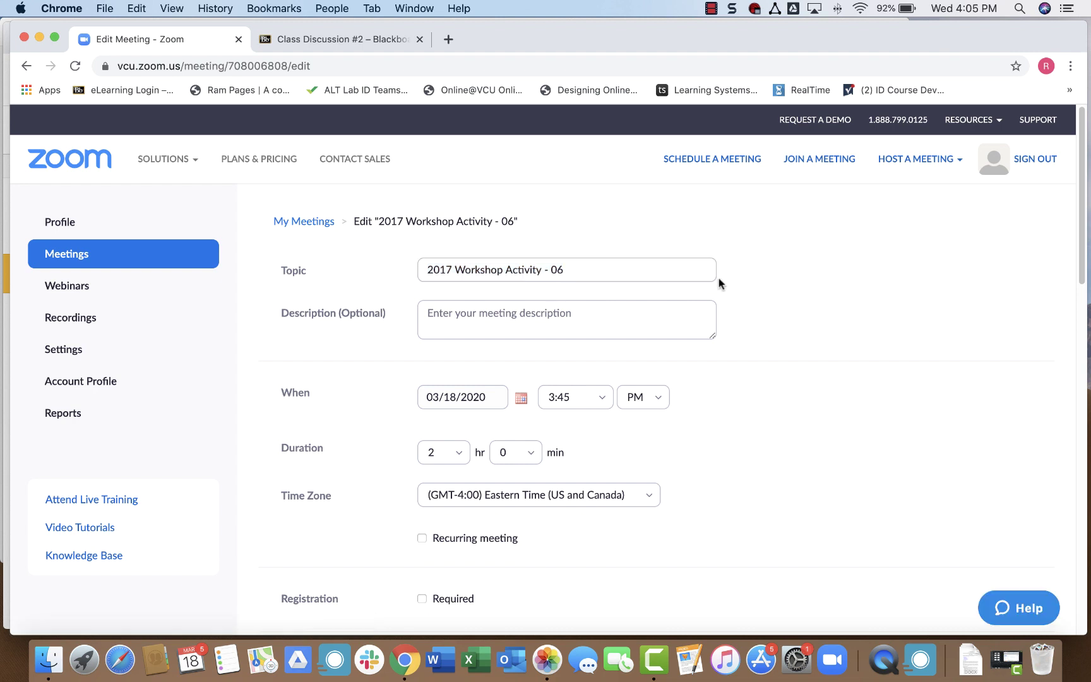
scroll(718, 278, down, 5)
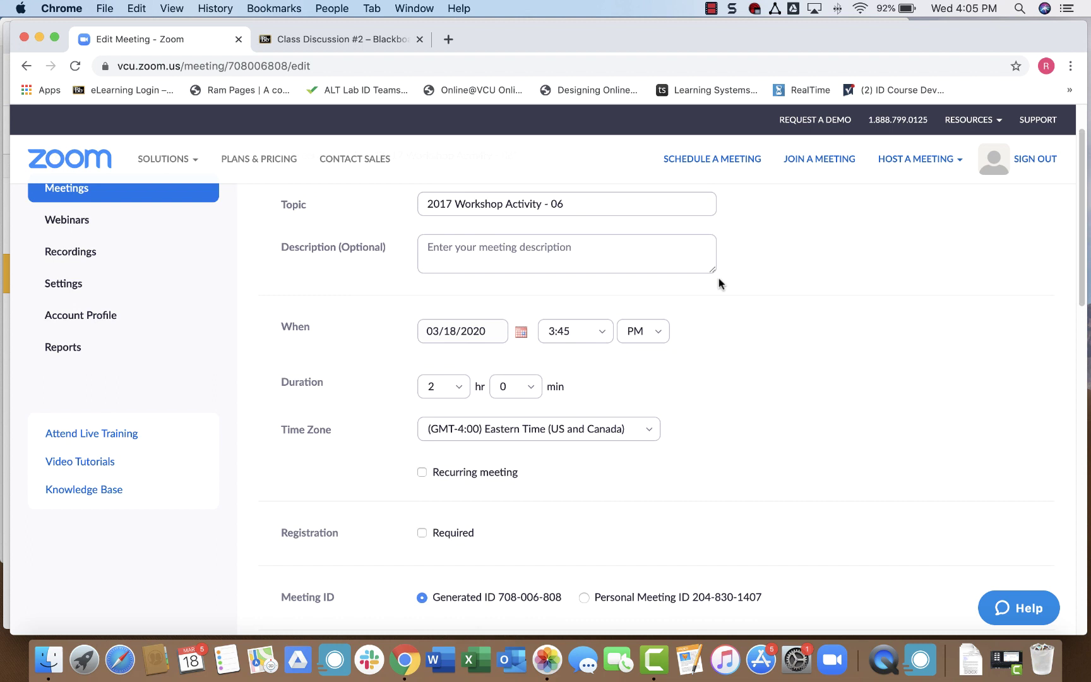
scroll(722, 259, down, 10)
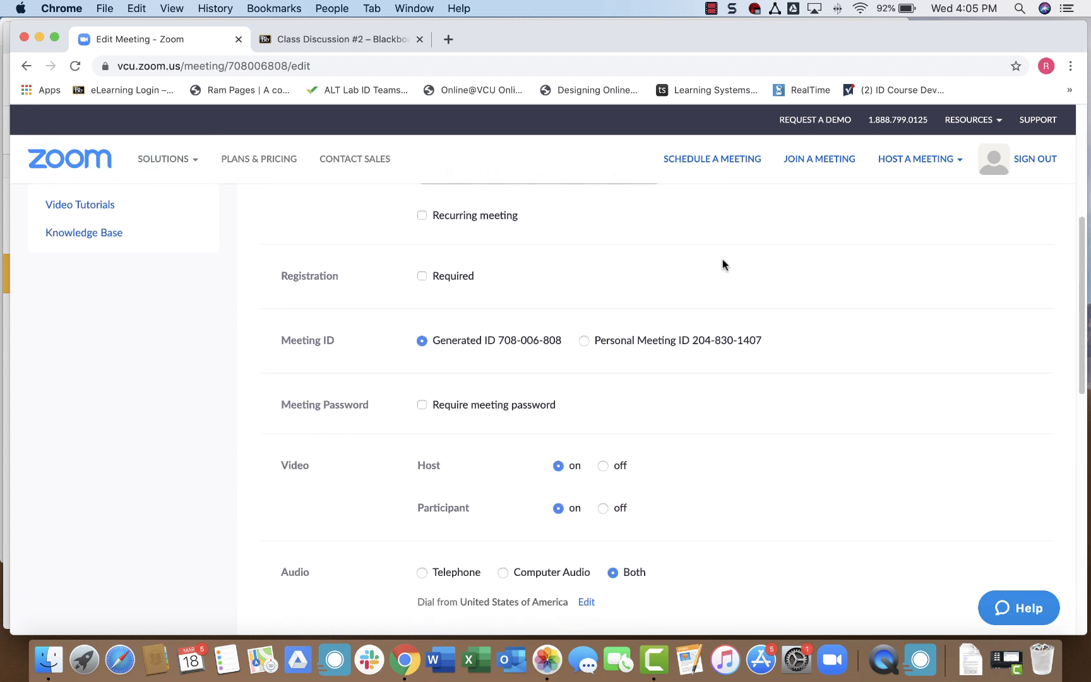
scroll(723, 264, down, 7)
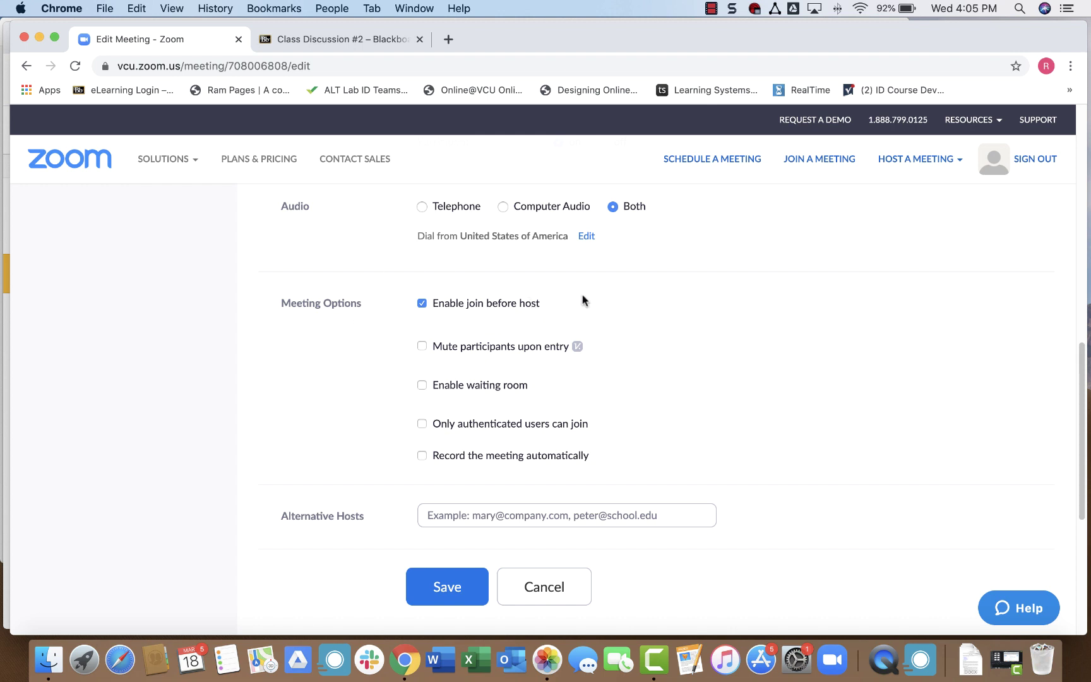
scroll(693, 281, down, 2)
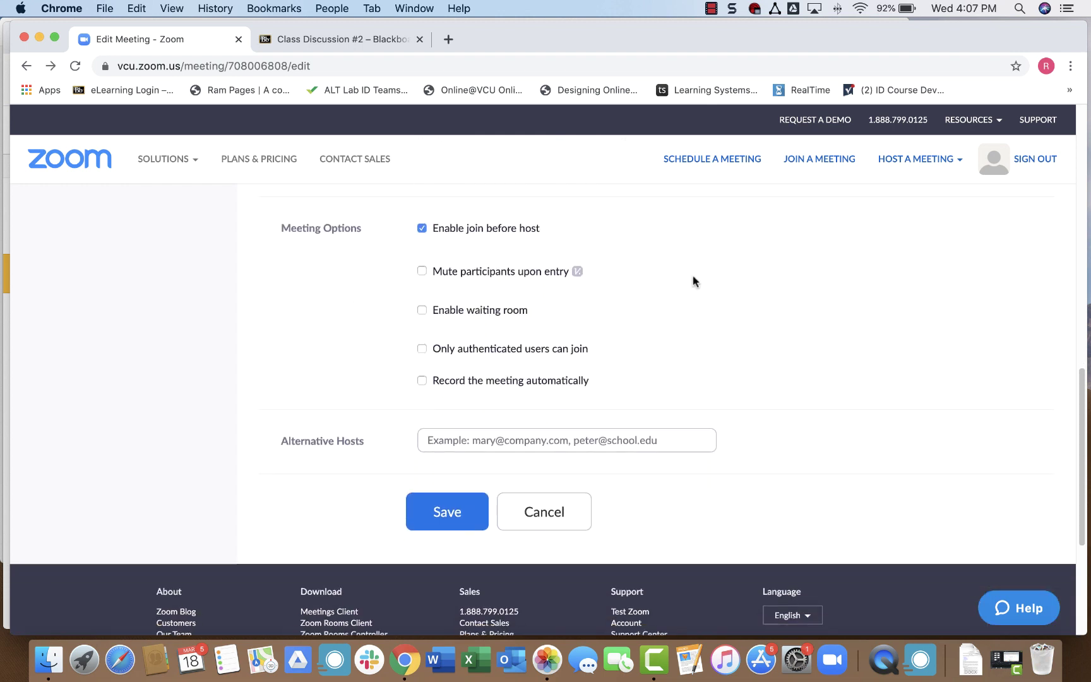
scroll(693, 281, down, 1)
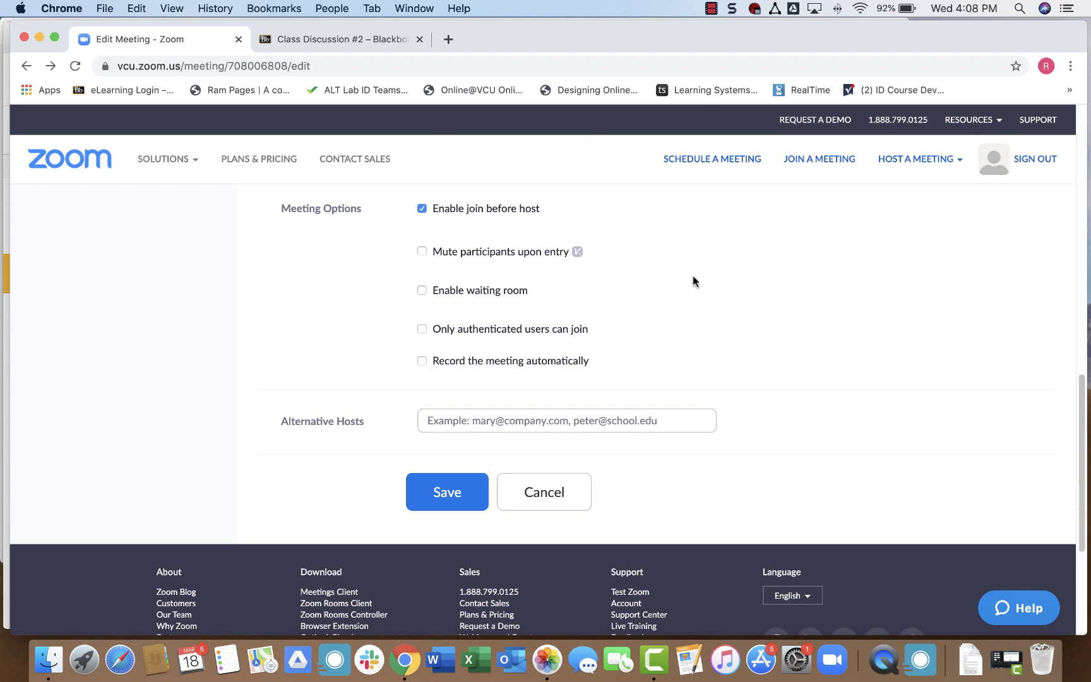
Save the 03:45 PM meeting edits and return to the Upcoming Meetings list.
click(434, 499)
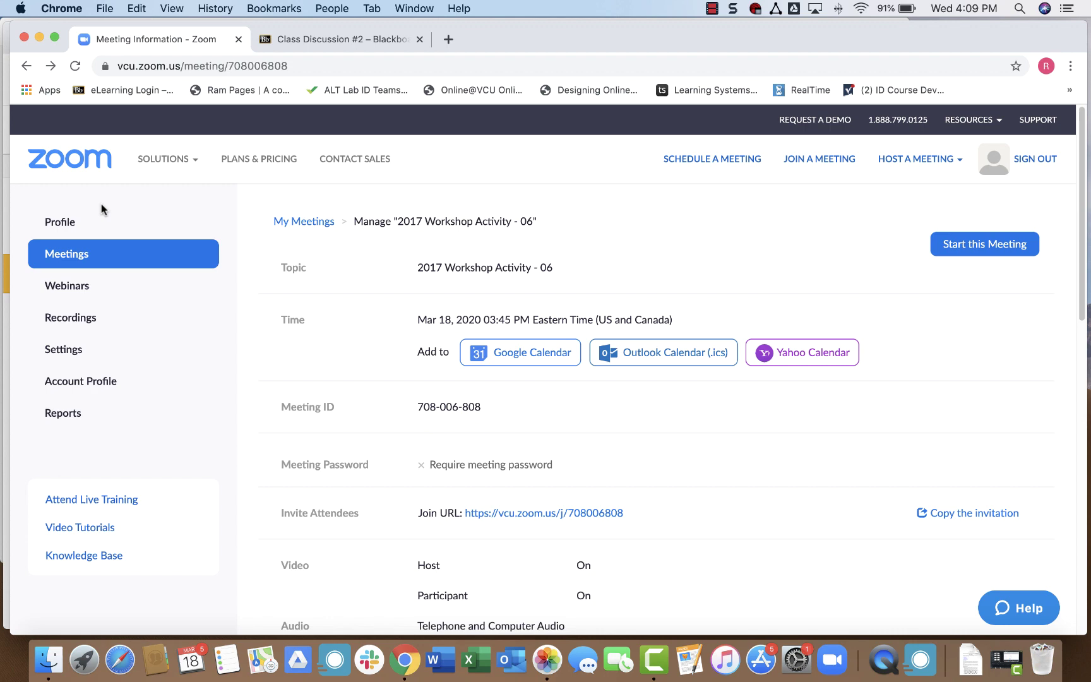
click(80, 266)
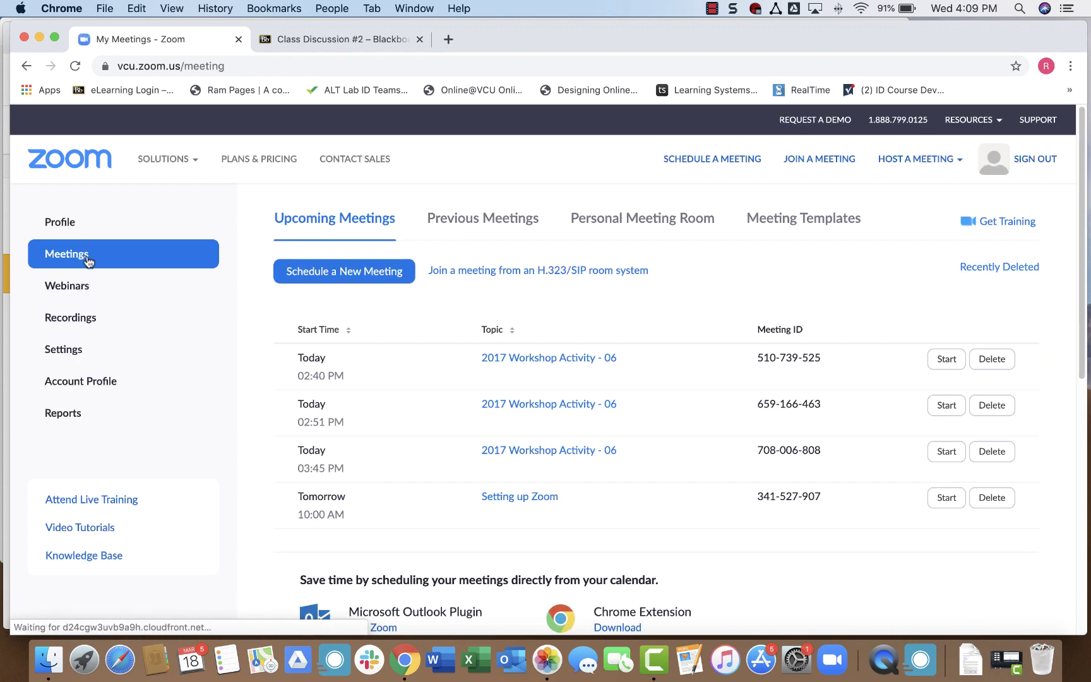
Begin scheduling 'Class Discussion #3' for 03/23/2020 at 5:00 PM as a recurring meeting.
click(348, 273)
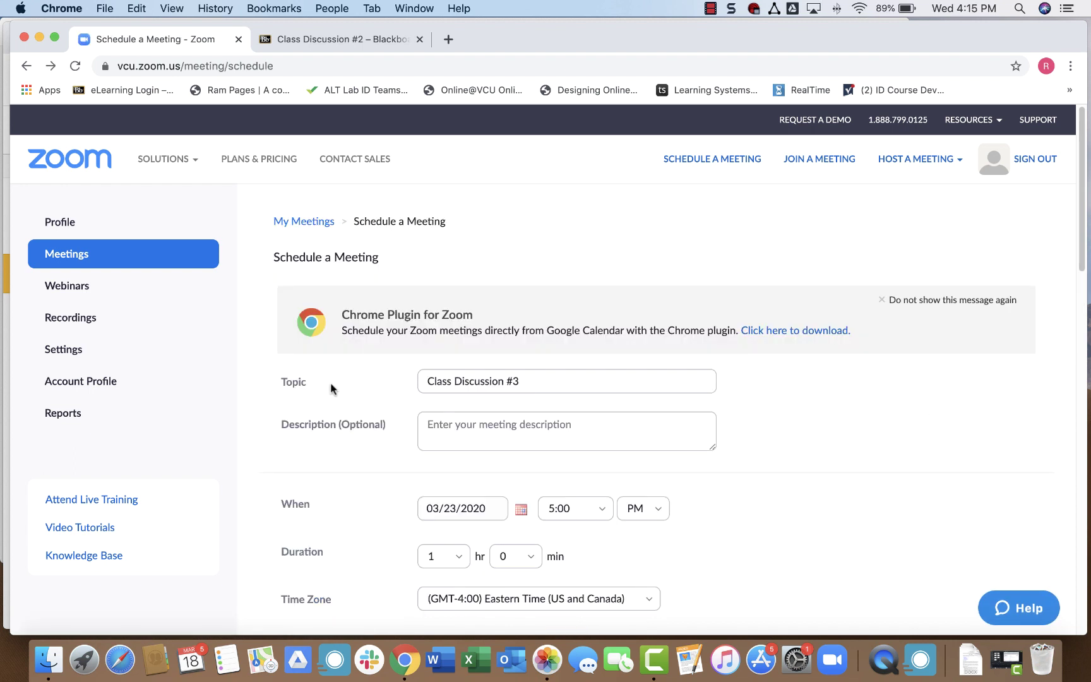
scroll(329, 382, down, 2)
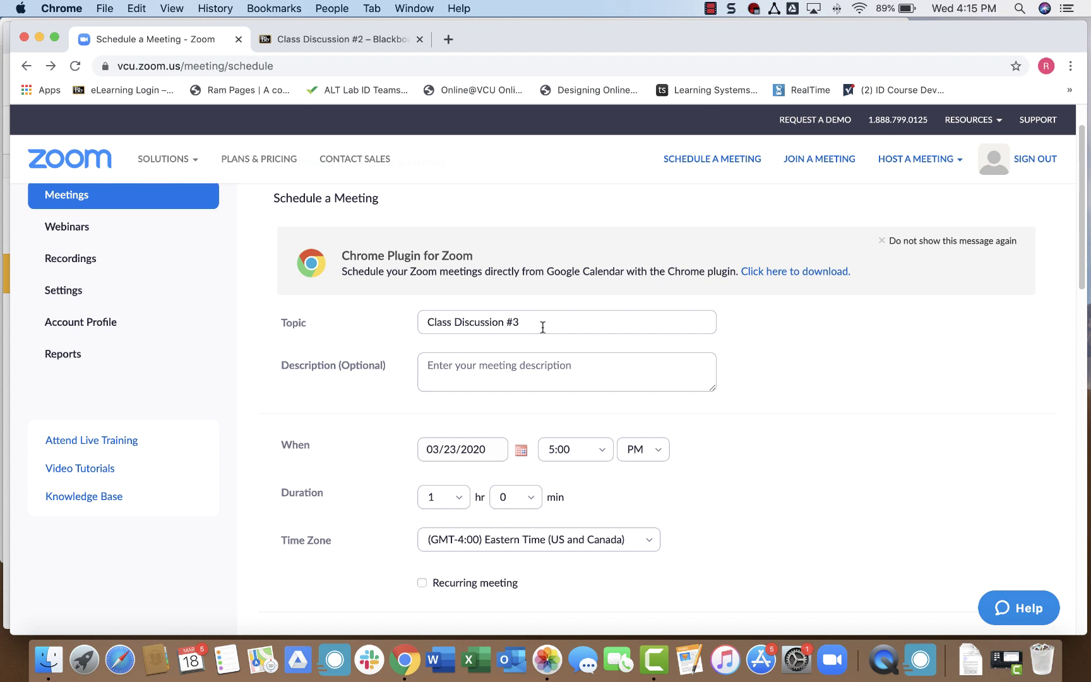
scroll(411, 300, down, 1)
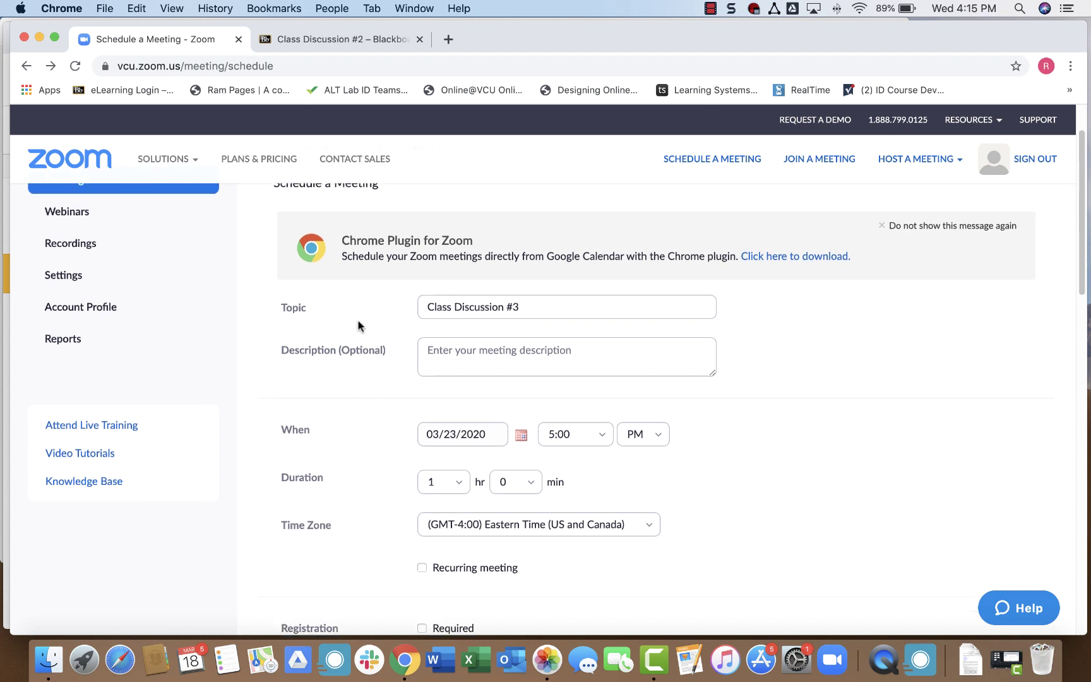
scroll(366, 342, down, 2)
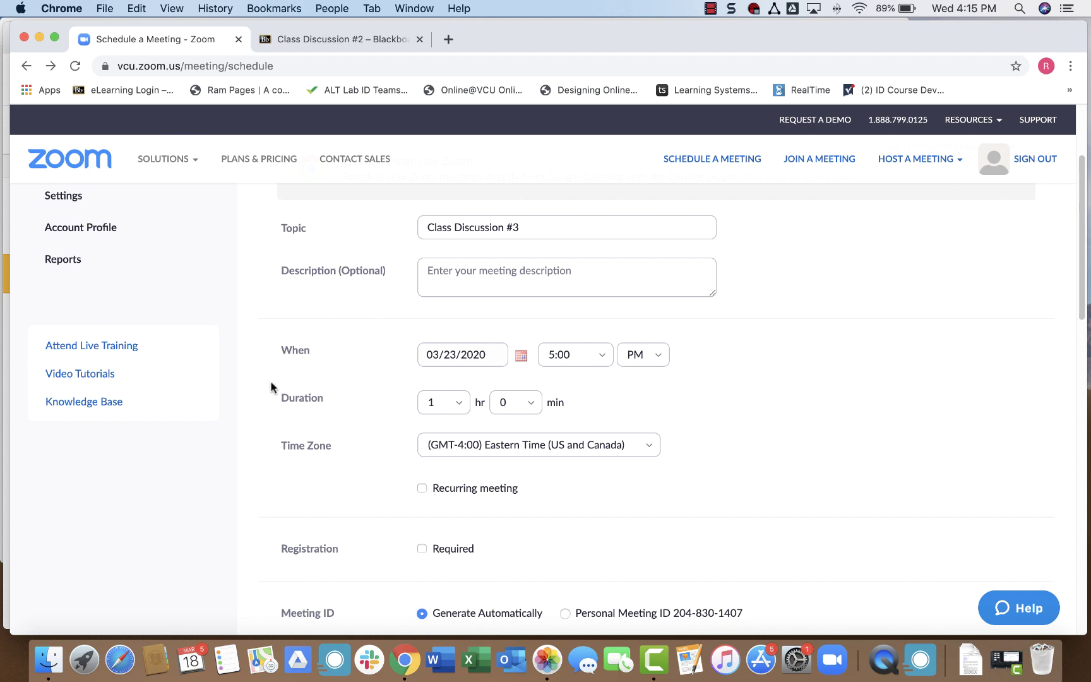
scroll(389, 439, down, 3)
scroll(388, 440, down, 3)
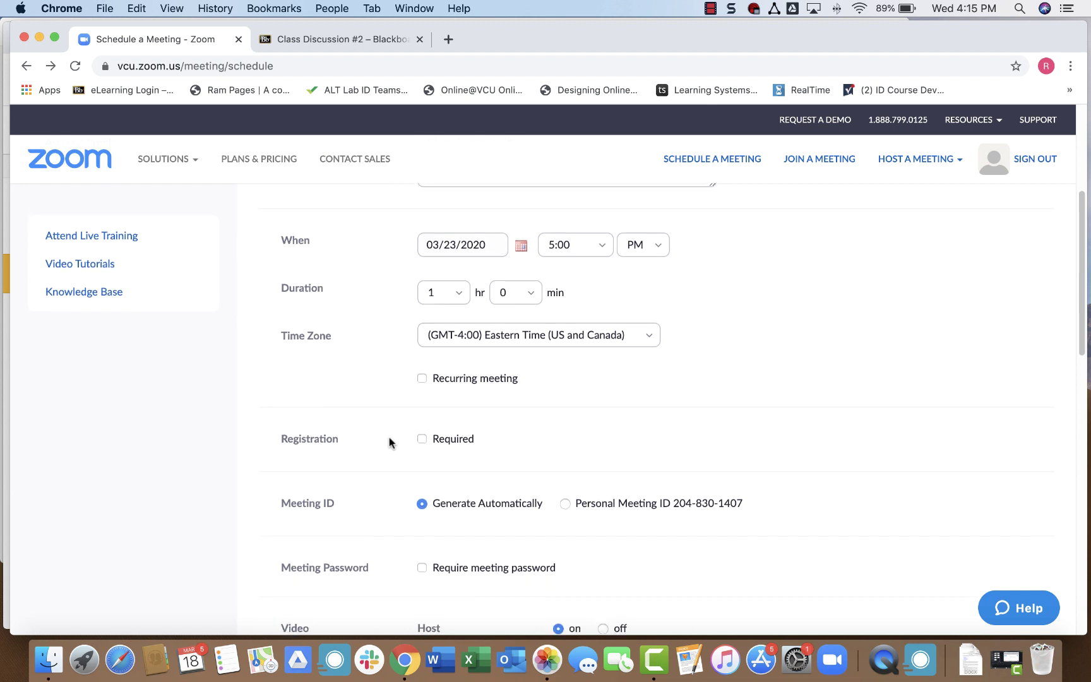
scroll(389, 439, up, 1)
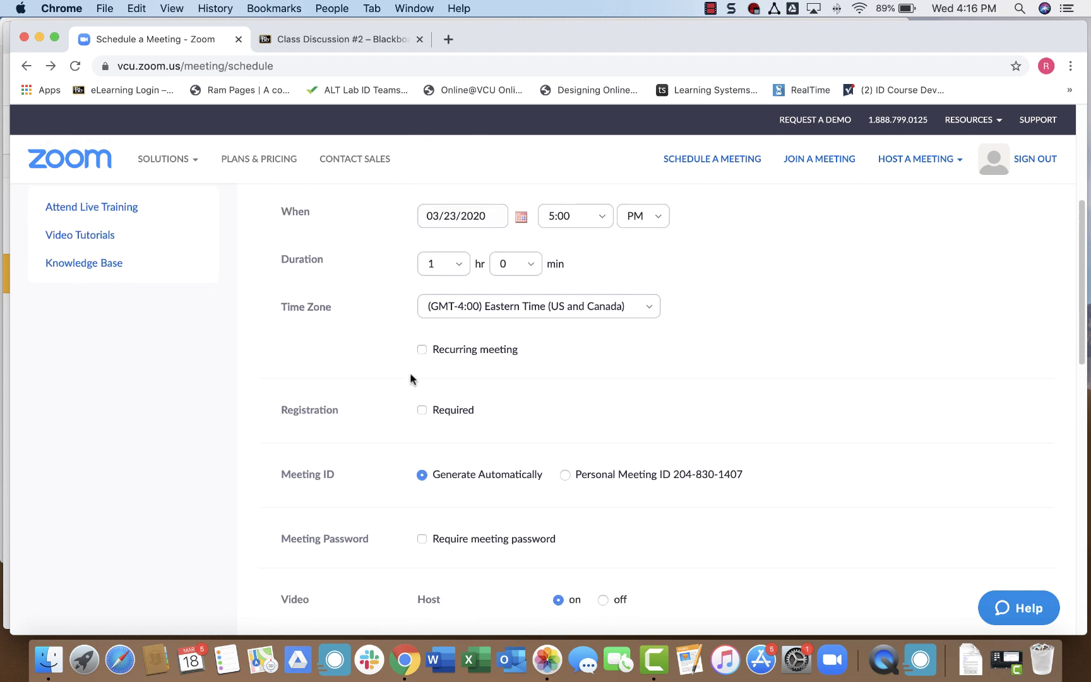
click(421, 350)
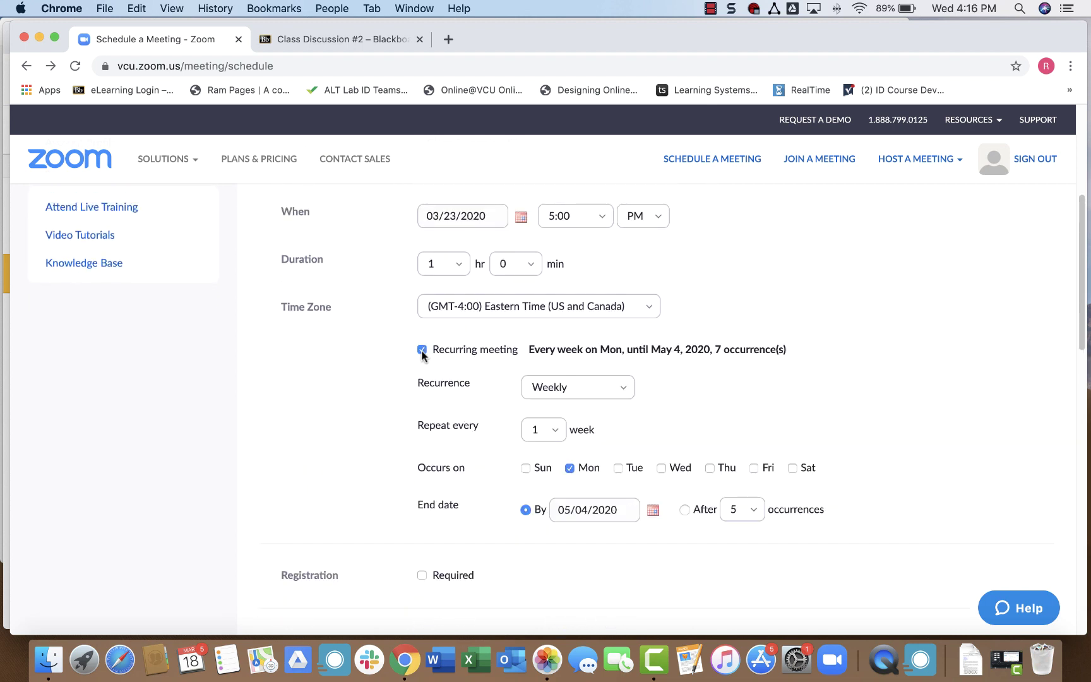
click(572, 387)
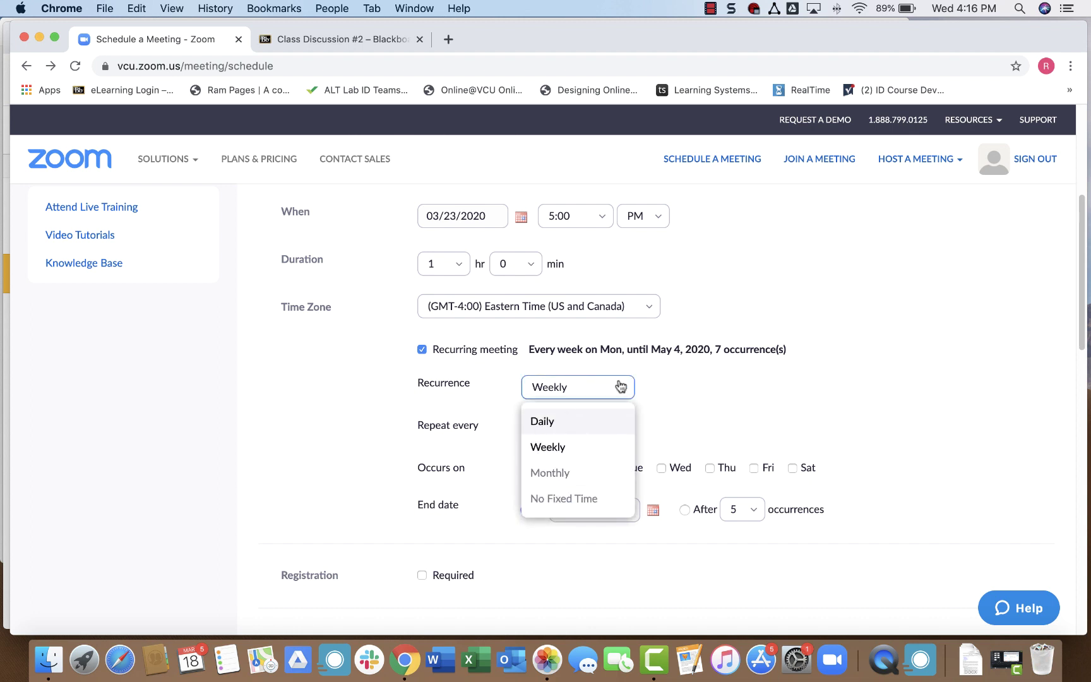
Pick weekly recurrence, then uncheck Recurring meeting to make it a one-time meeting.
click(380, 389)
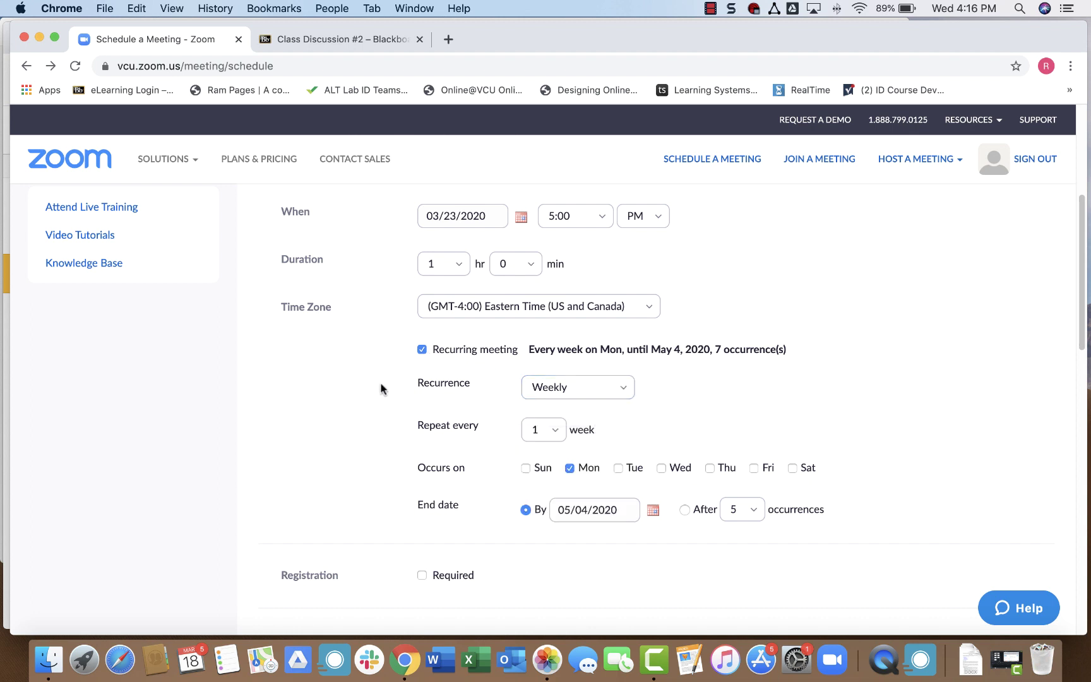
click(422, 350)
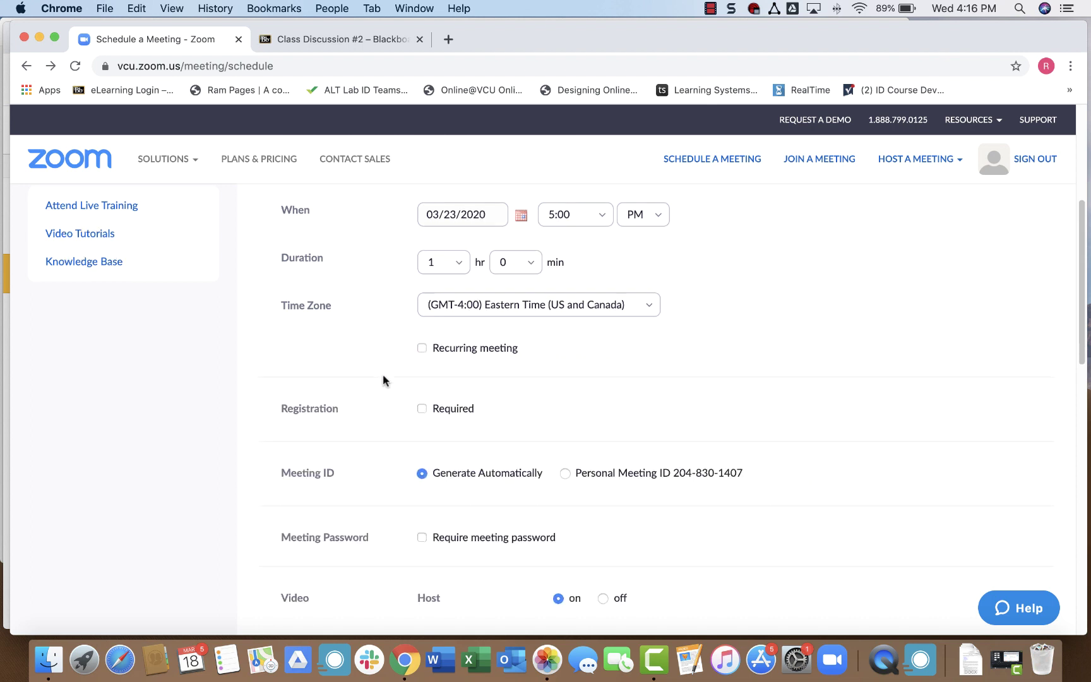
scroll(383, 375, down, 3)
scroll(383, 374, down, 5)
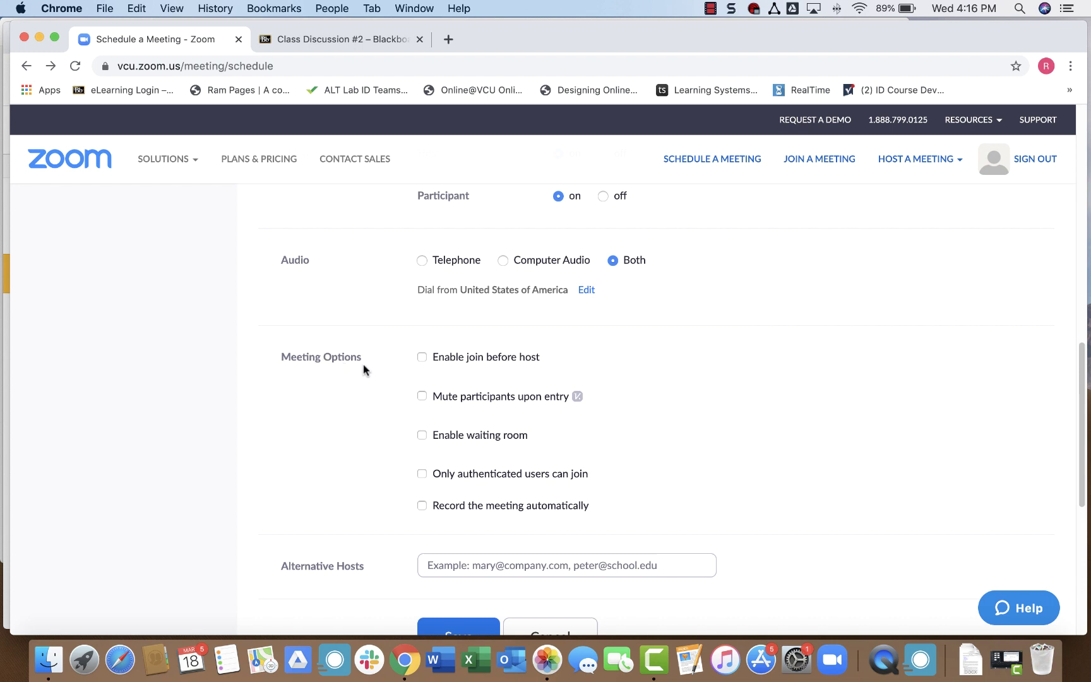
Leave both join before host and automatic recording turned off.
click(422, 359)
click(422, 359)
scroll(402, 421, down, 2)
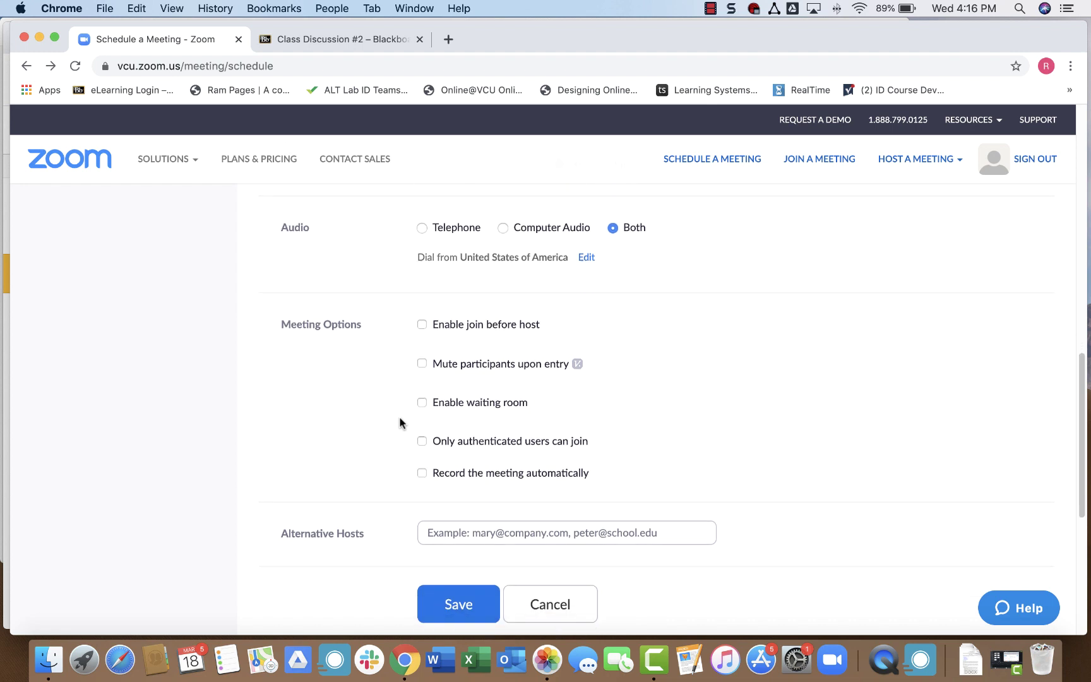
scroll(401, 422, down, 1)
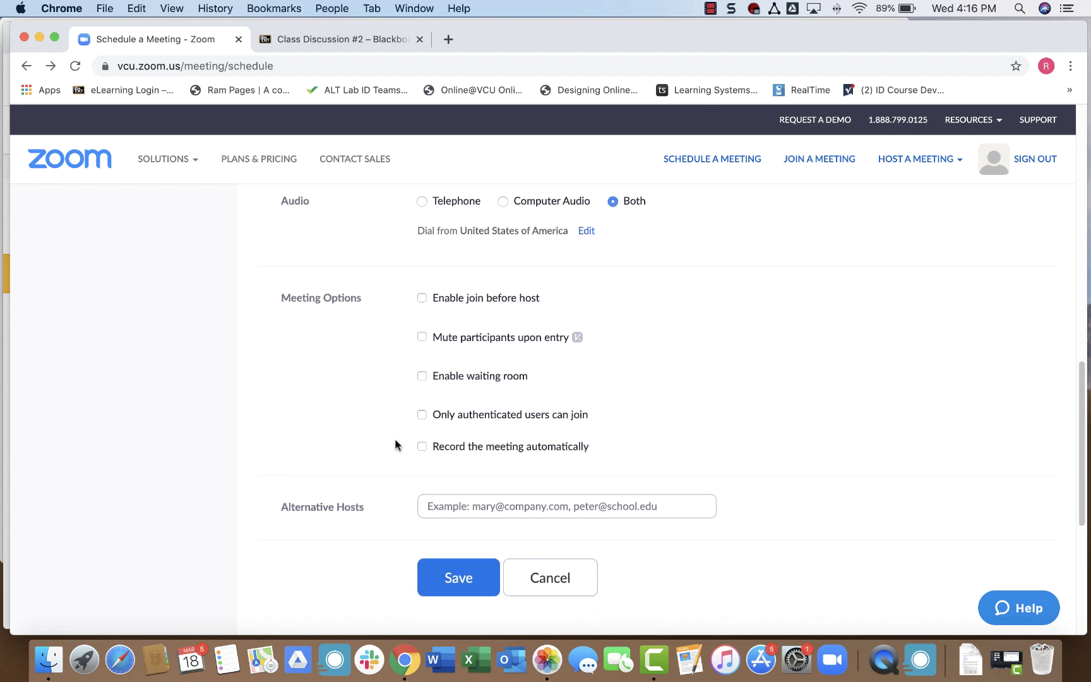
click(422, 446)
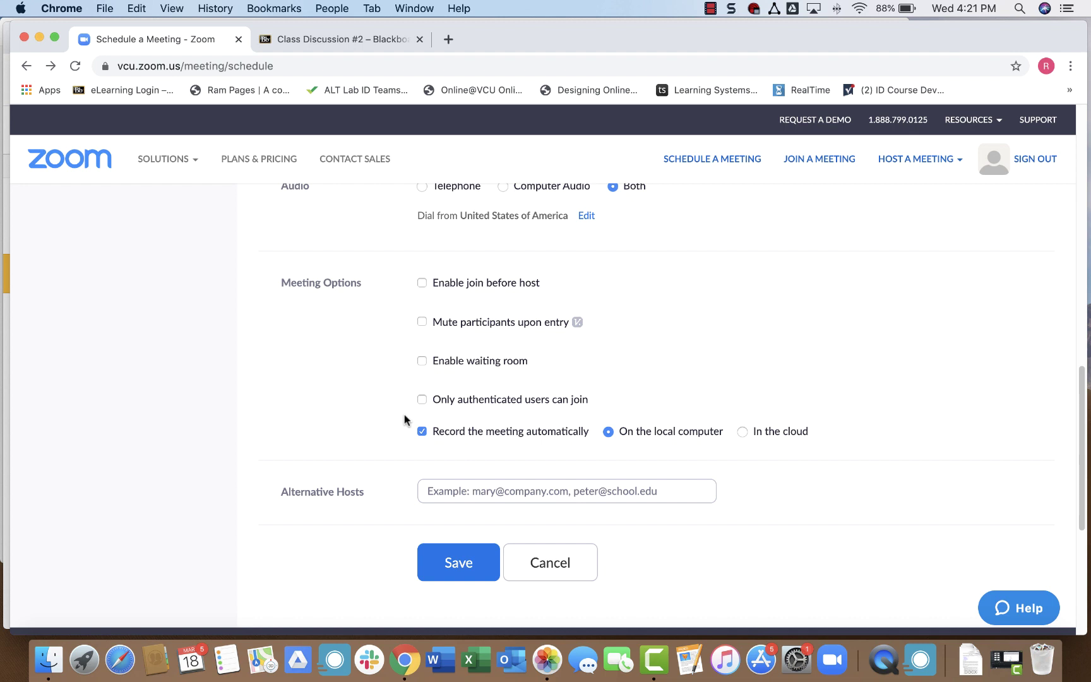
click(421, 431)
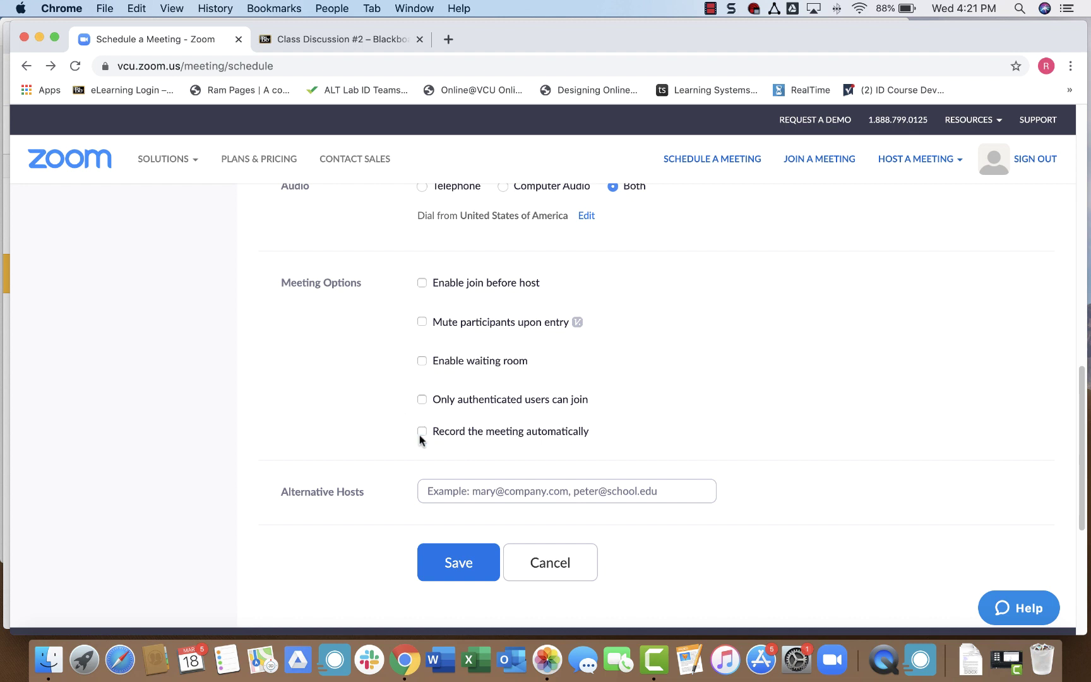
scroll(399, 436, down, 1)
scroll(399, 436, down, 1)
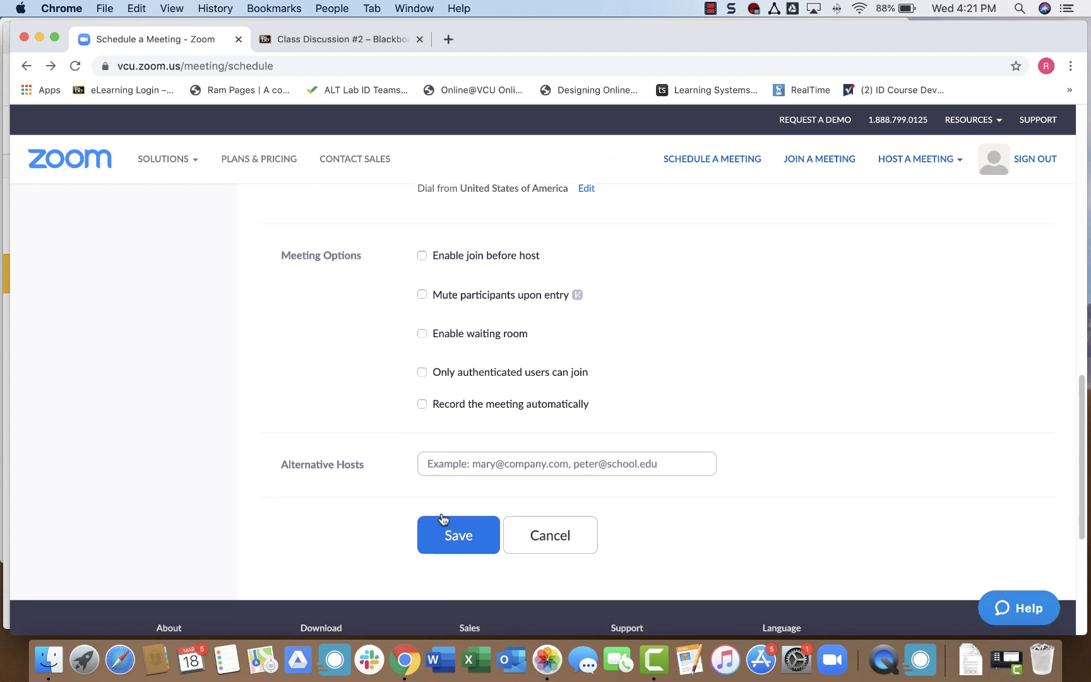
Save Class Discussion #3 and copy its full meeting invitation to the clipboard.
click(452, 536)
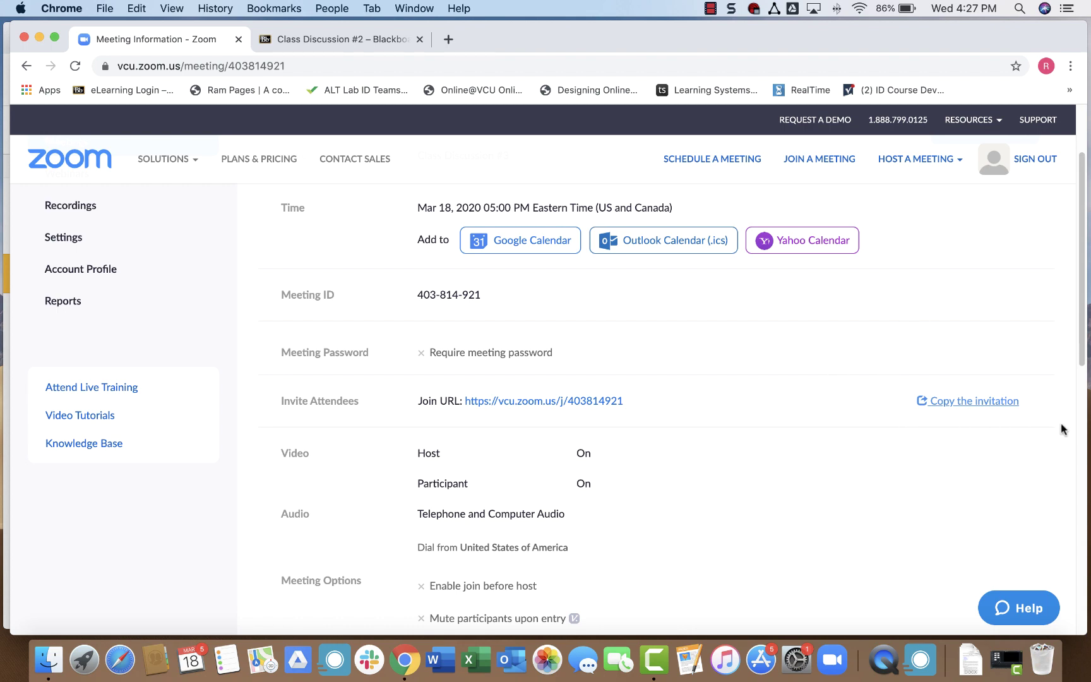
click(960, 404)
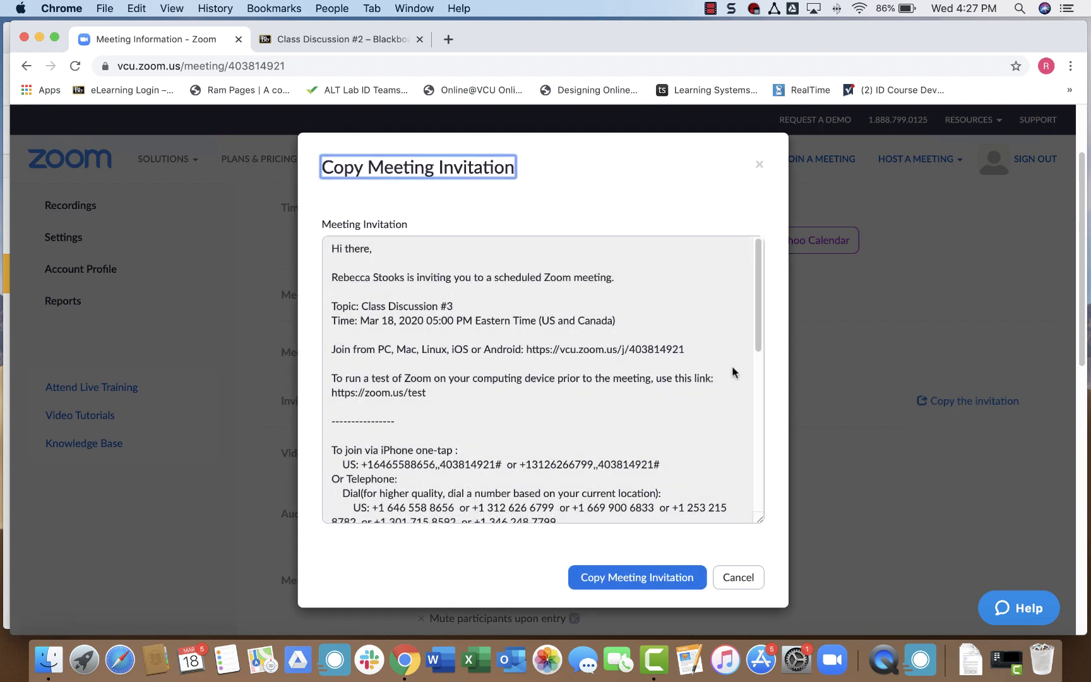
scroll(664, 394, down, 15)
scroll(664, 391, up, 15)
click(604, 579)
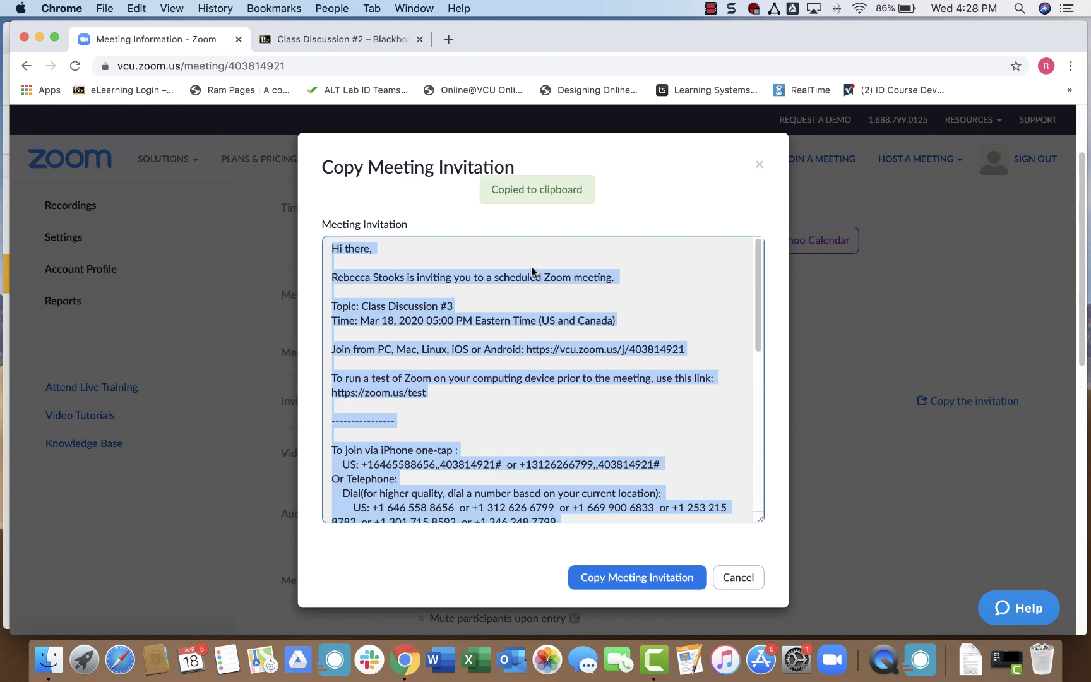
click(759, 168)
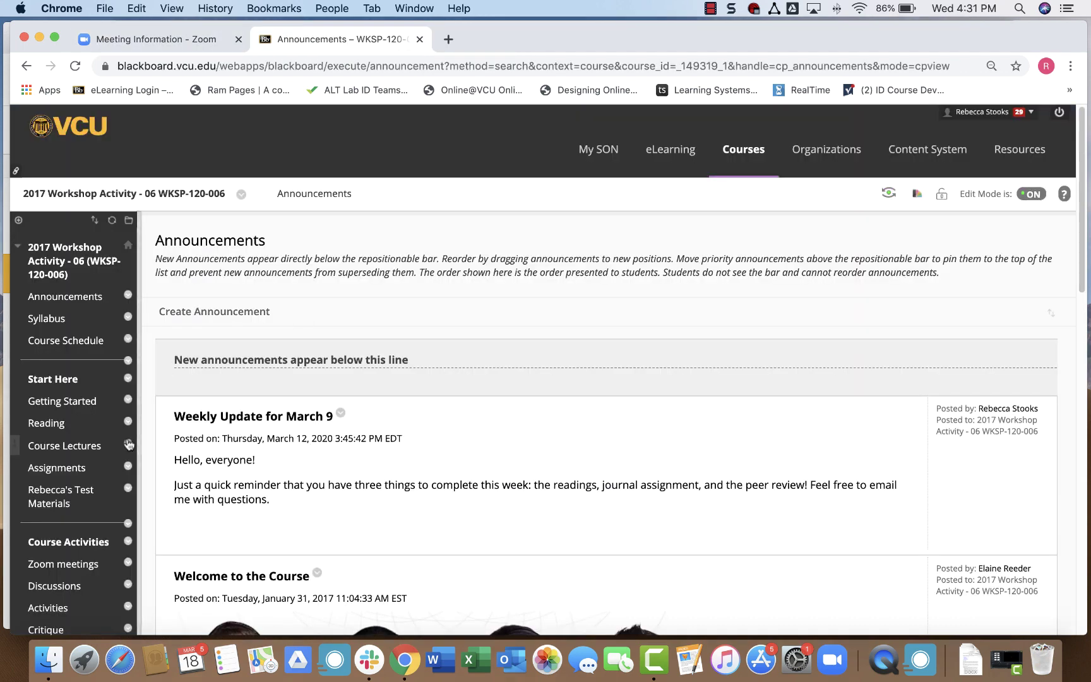
Create a new content item named 'Class Meeting #3' on the Zoom meetings page.
click(84, 569)
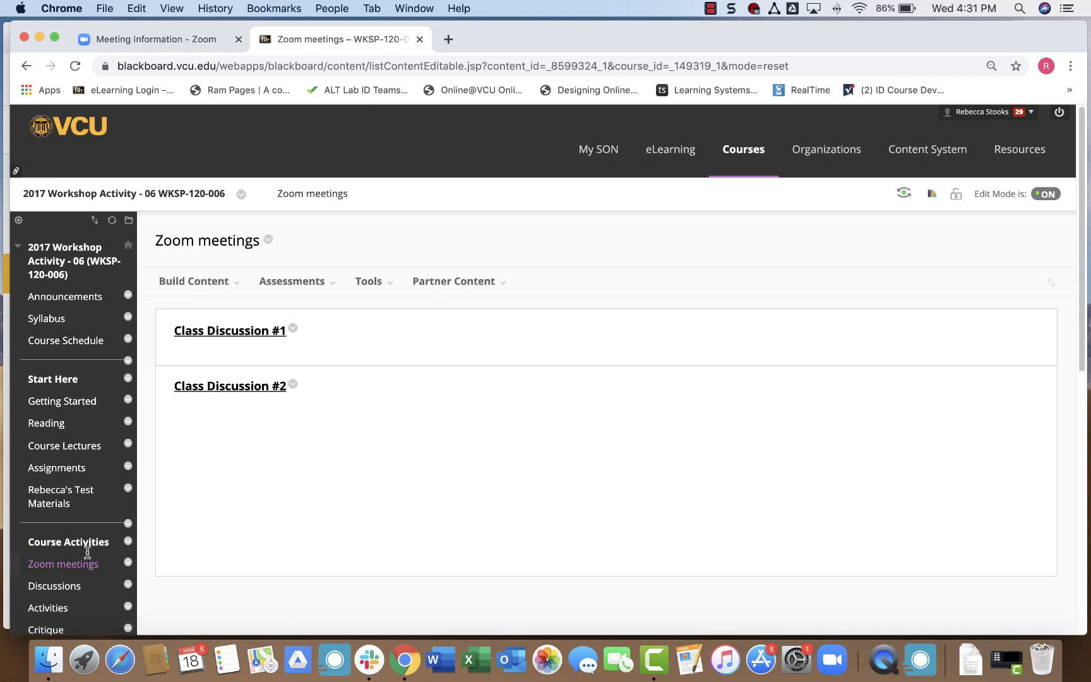
click(234, 285)
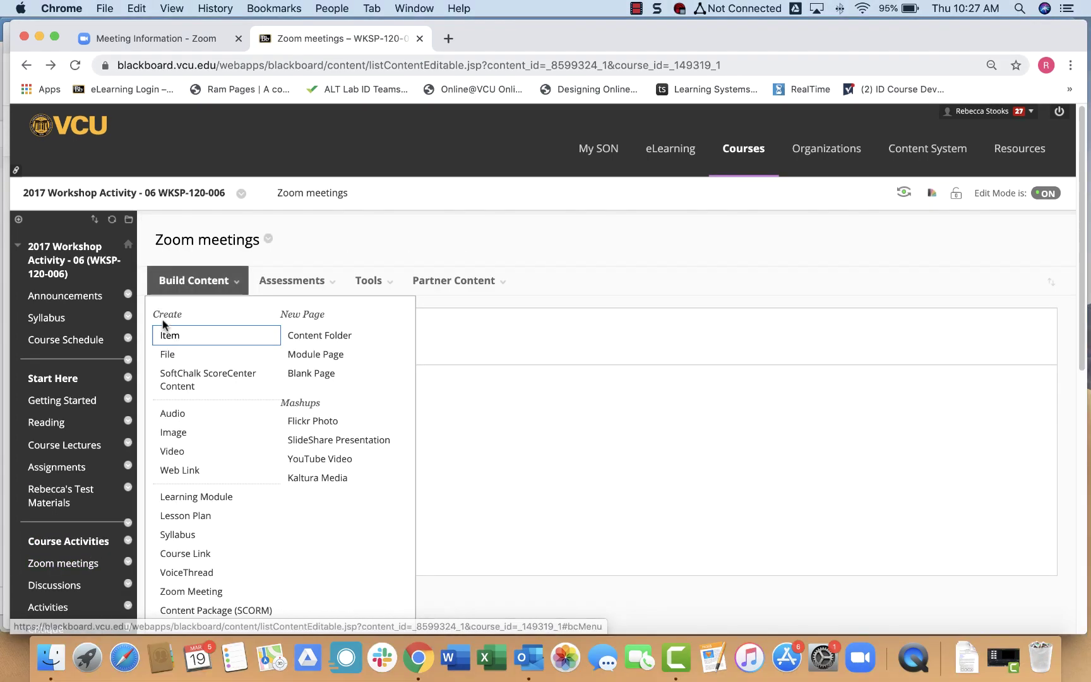
click(169, 336)
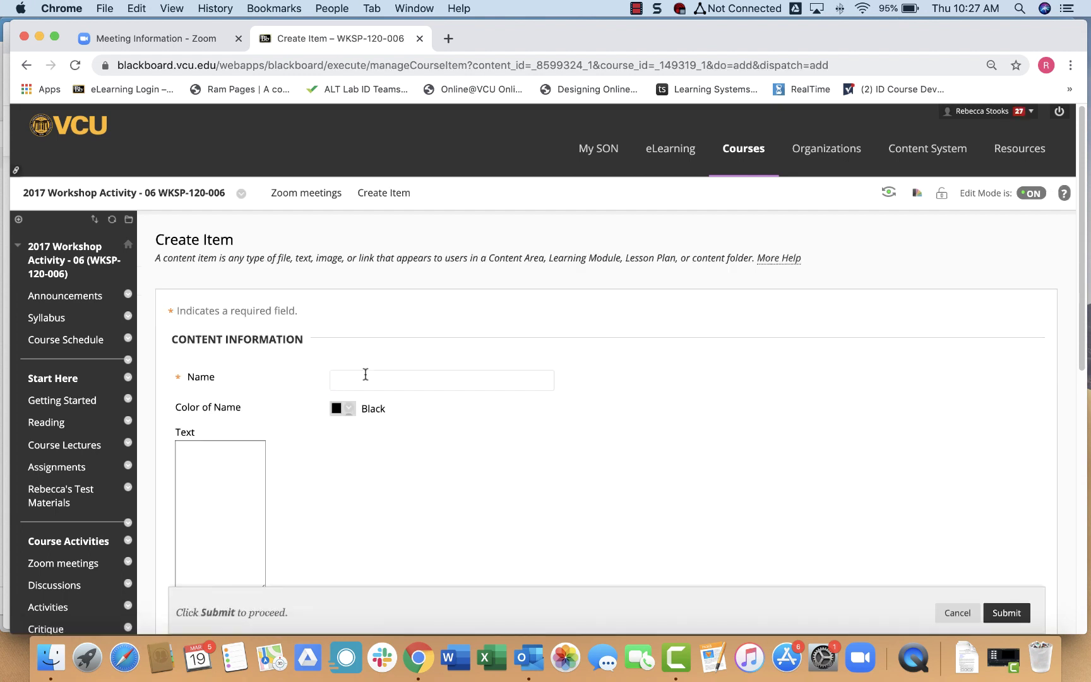
text(Cl)
click(374, 409)
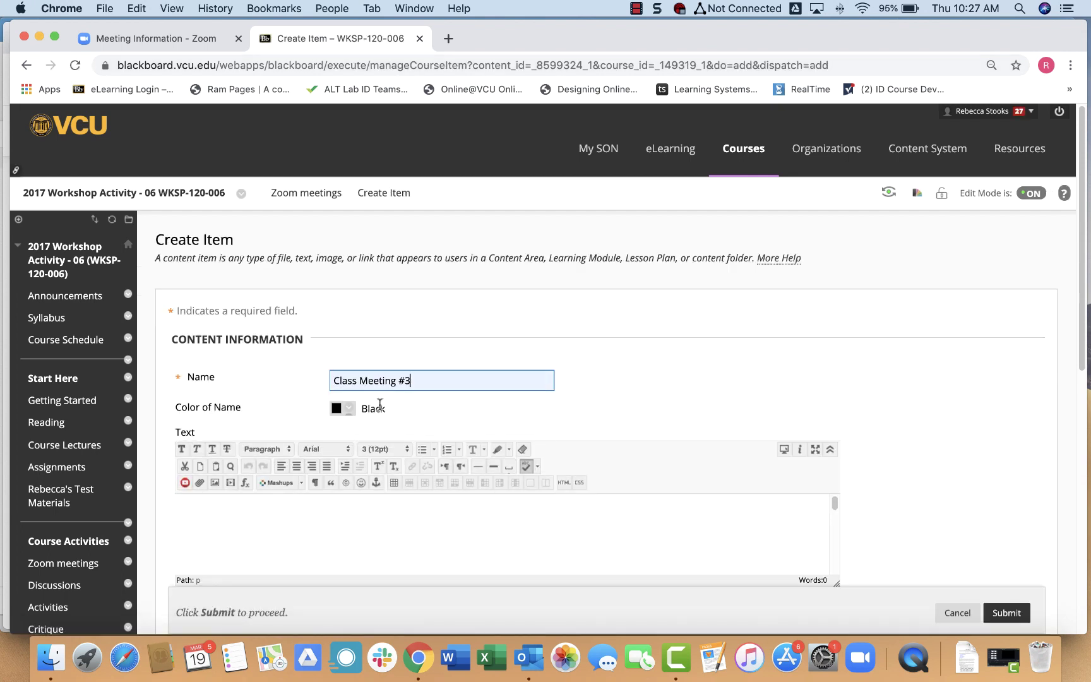
Paste the Class Discussion #3 Zoom invitation into the item's text body.
click(355, 535)
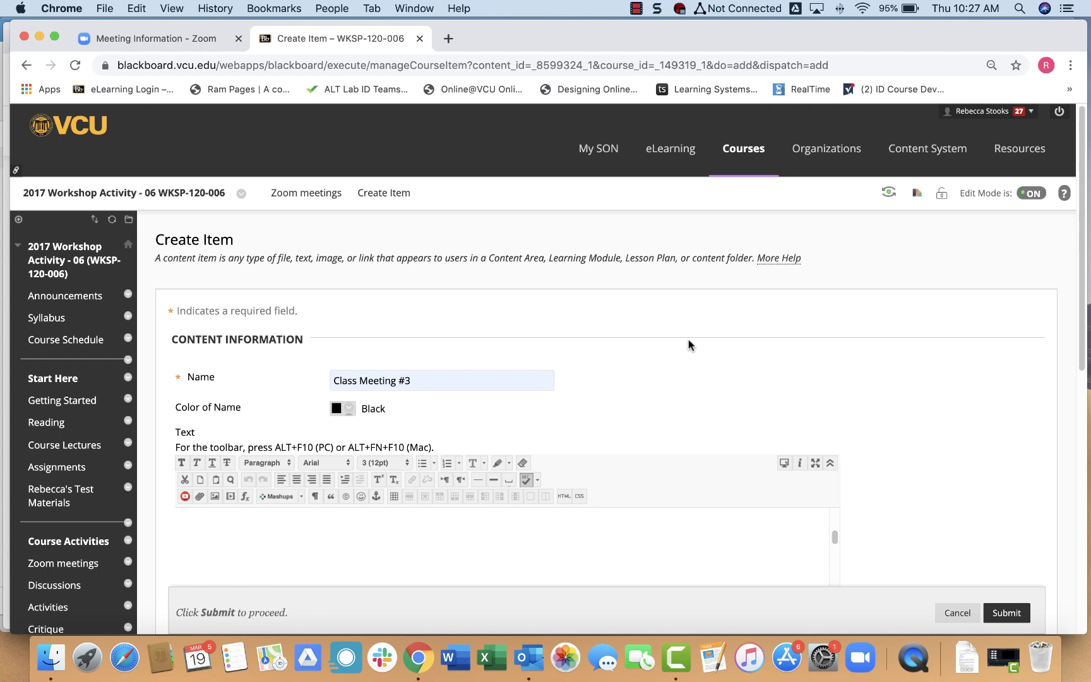
scroll(681, 337, down, 5)
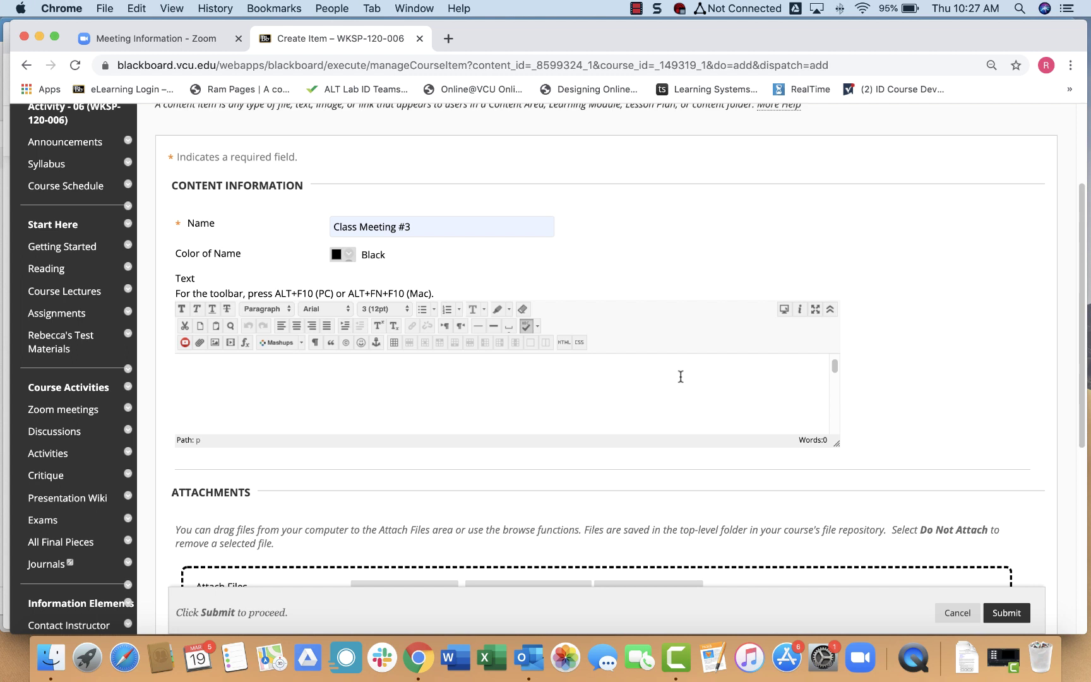
key(super+v)
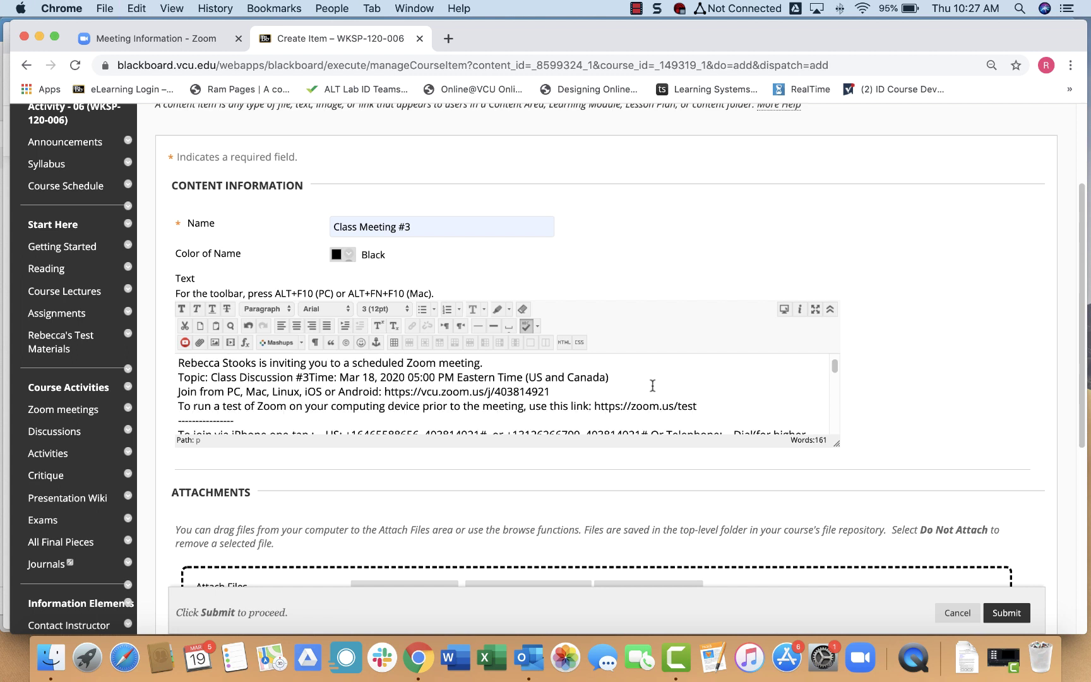
scroll(653, 385, down, 1)
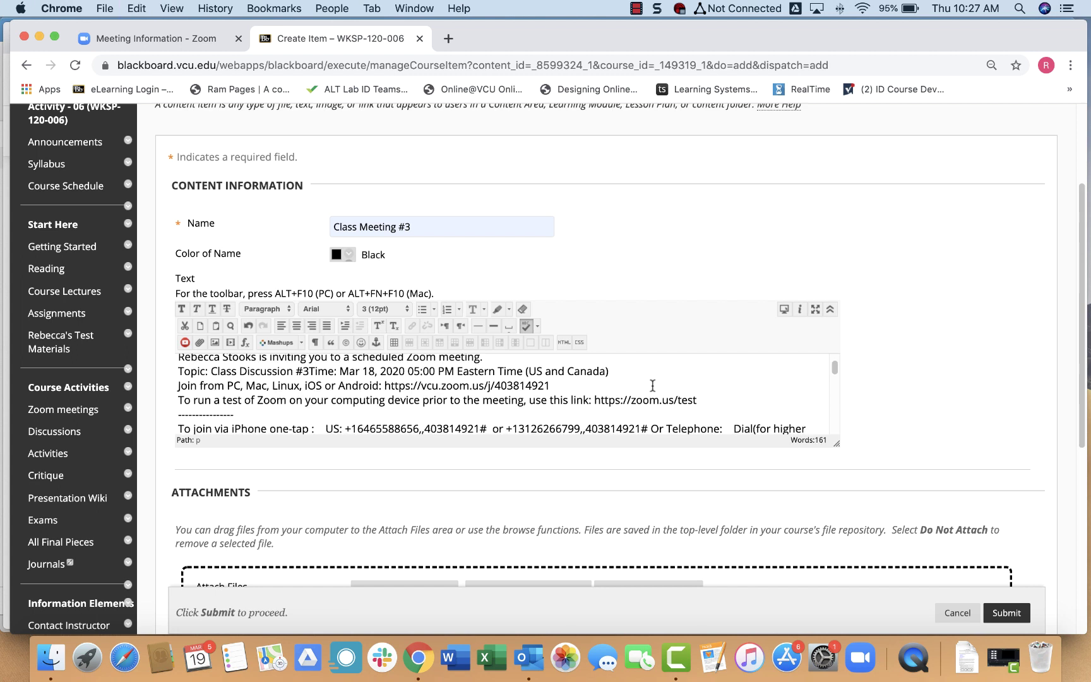
scroll(653, 385, down, 1)
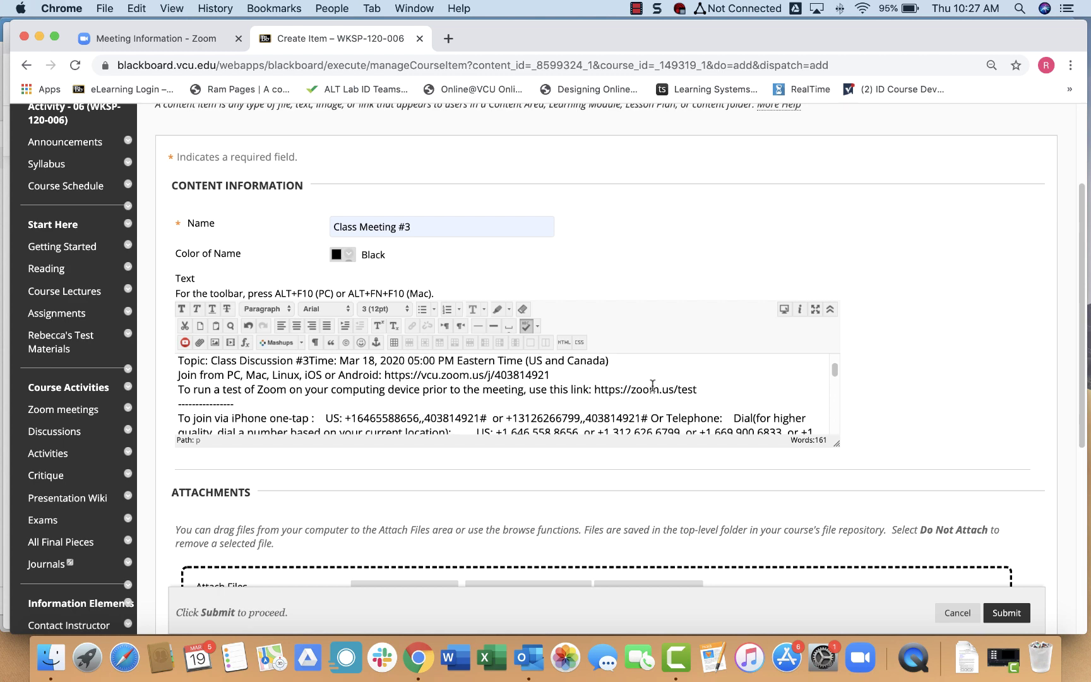
scroll(702, 393, down, 5)
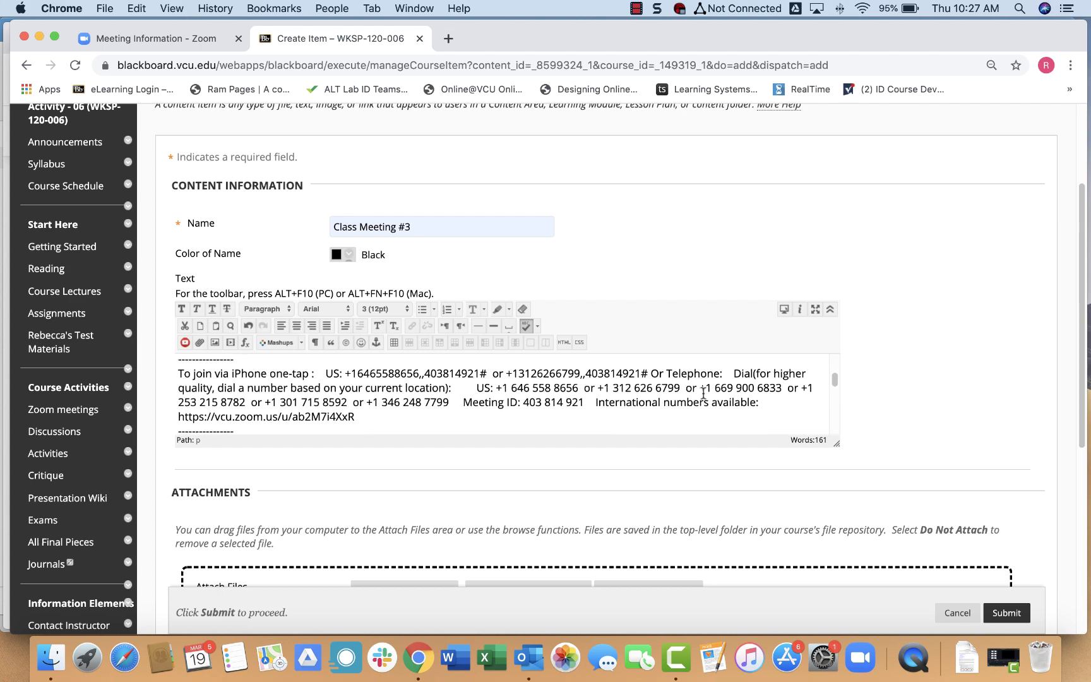
scroll(703, 393, down, 2)
scroll(703, 393, up, 10)
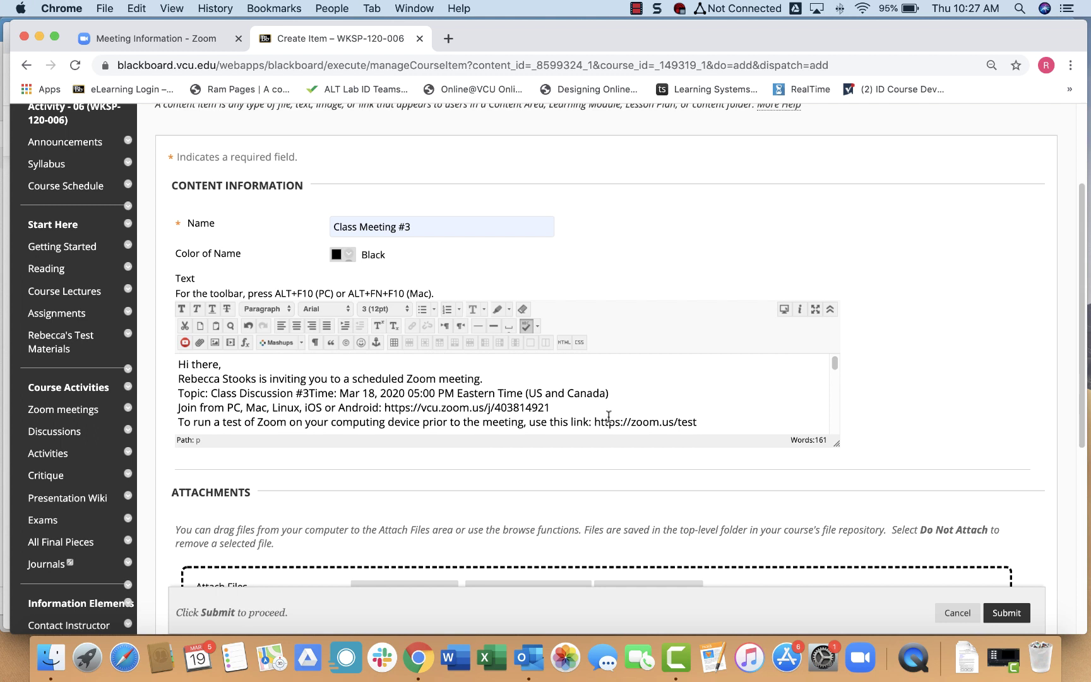
click(566, 406)
drag(566, 405, 384, 402)
key(super+c)
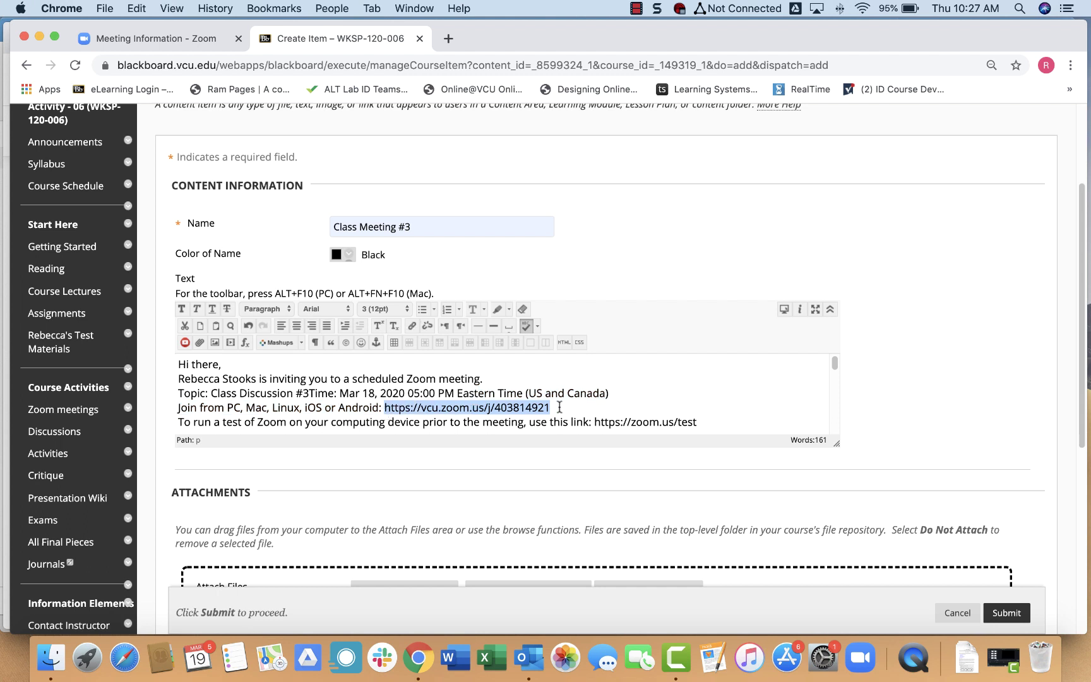
click(413, 324)
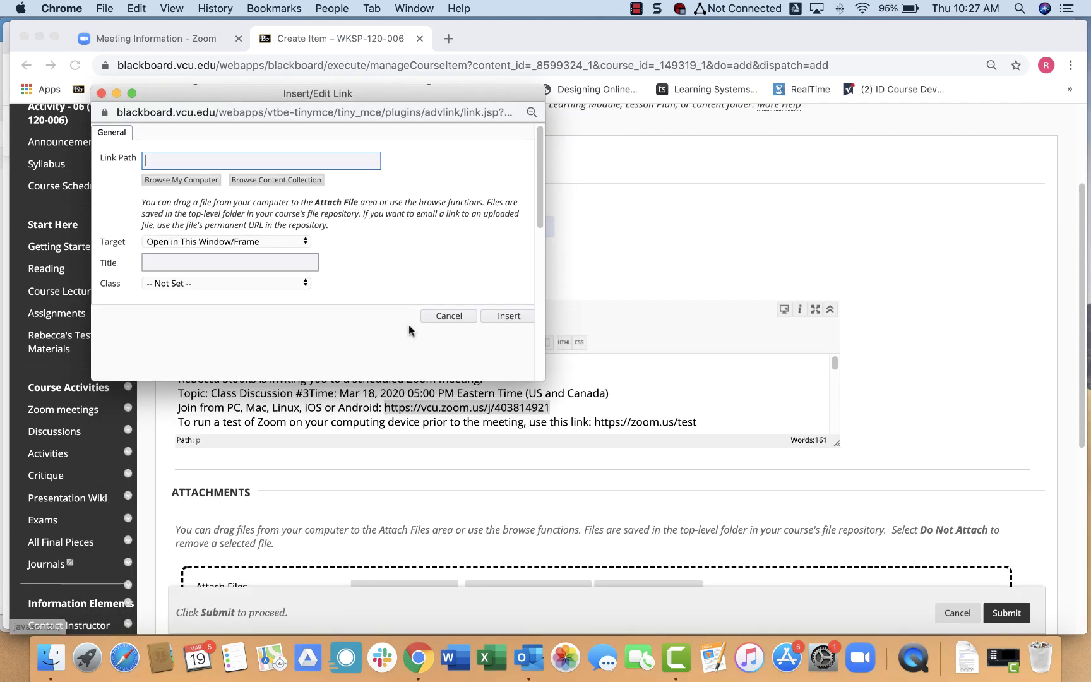
click(253, 260)
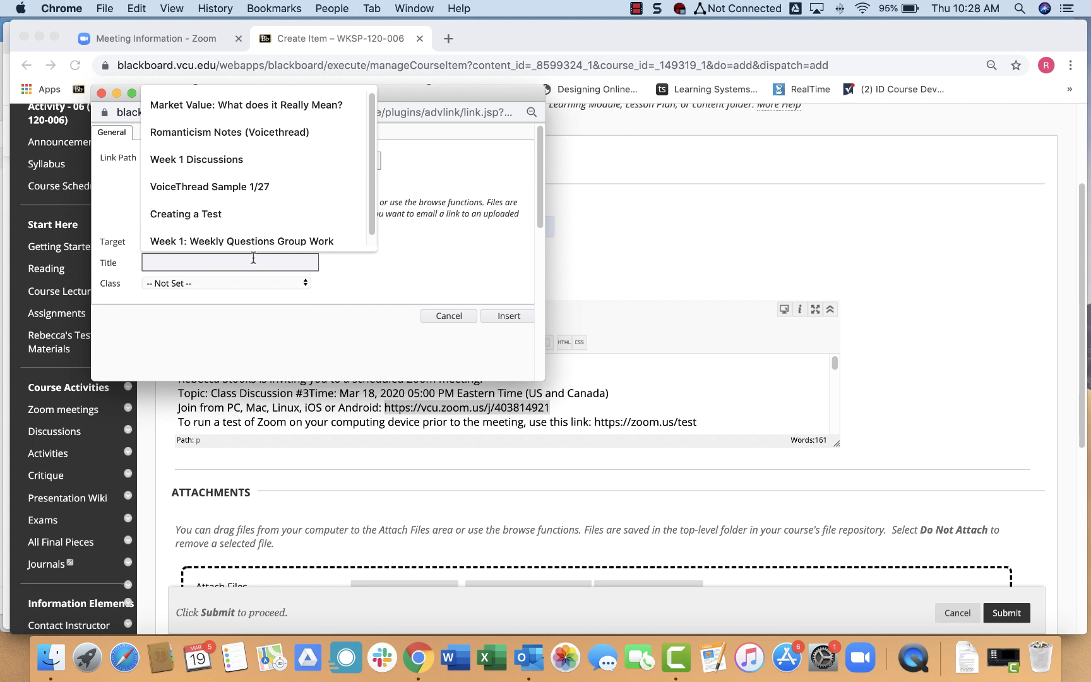
key(super+v)
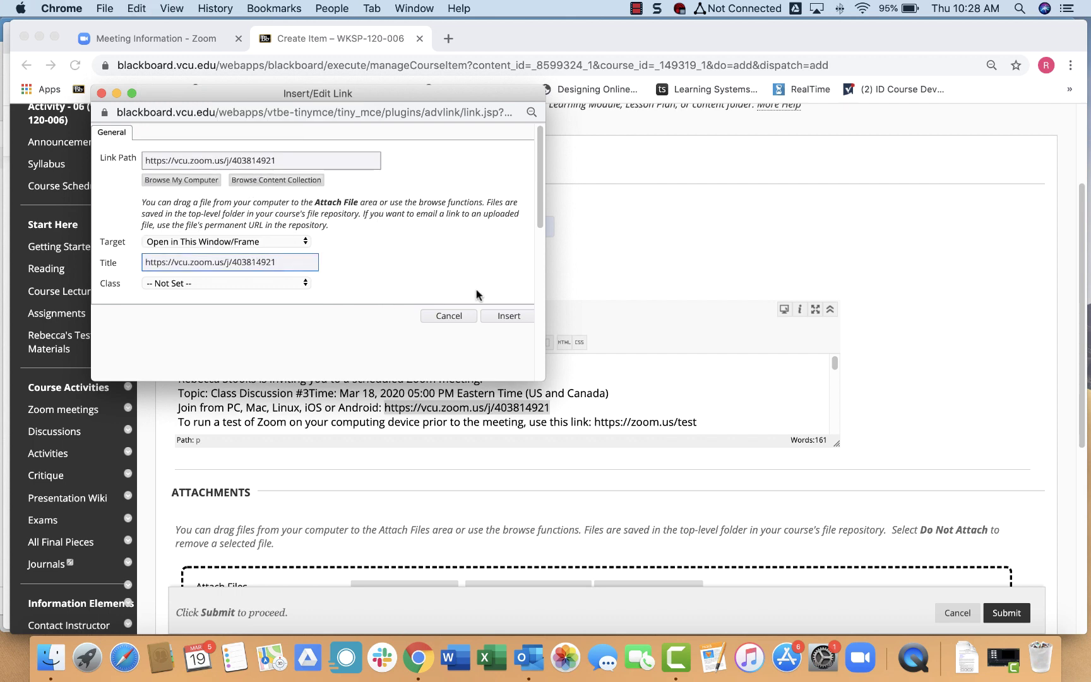
click(498, 317)
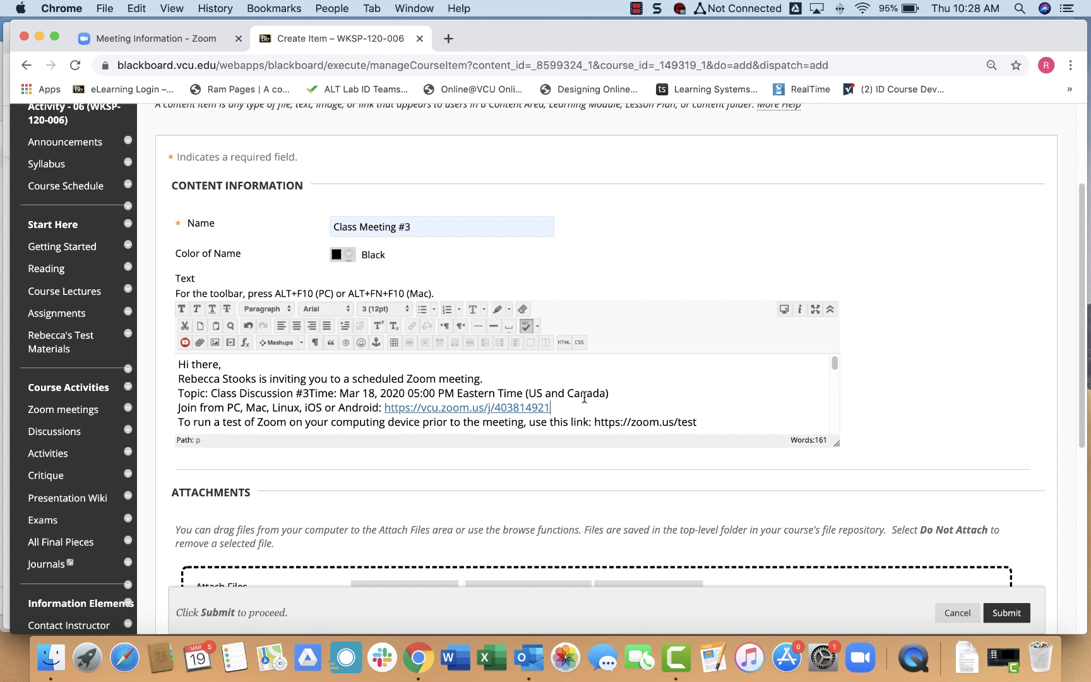
Submit the Class Meeting #3 item and check it on the Zoom meetings page.
scroll(566, 404, down, 2)
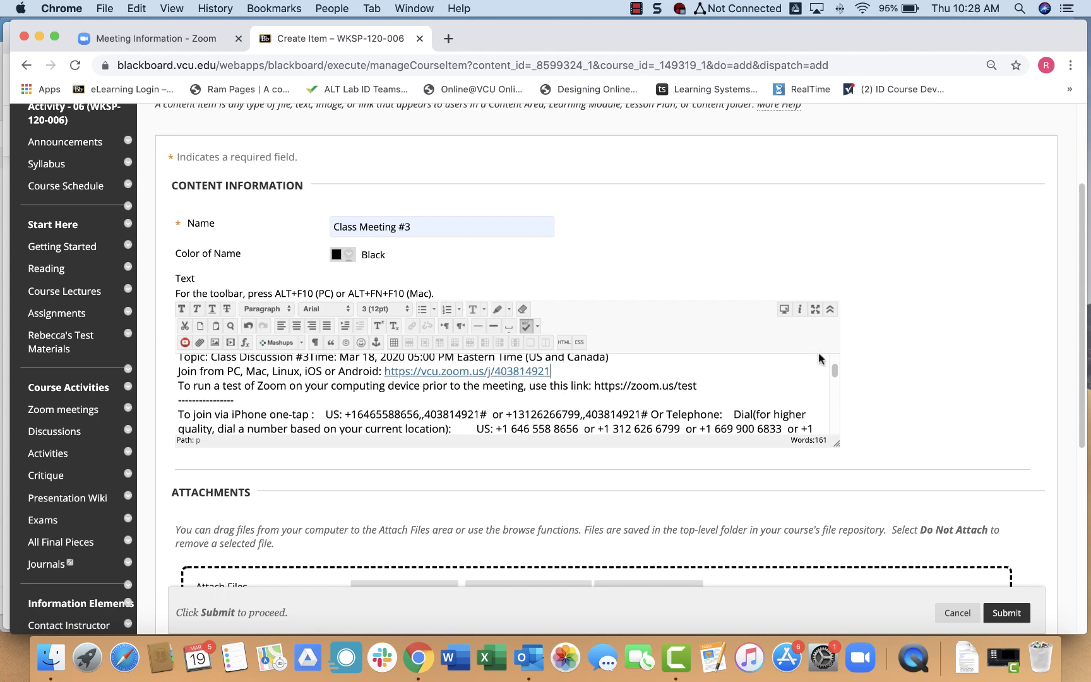
scroll(909, 386, down, 5)
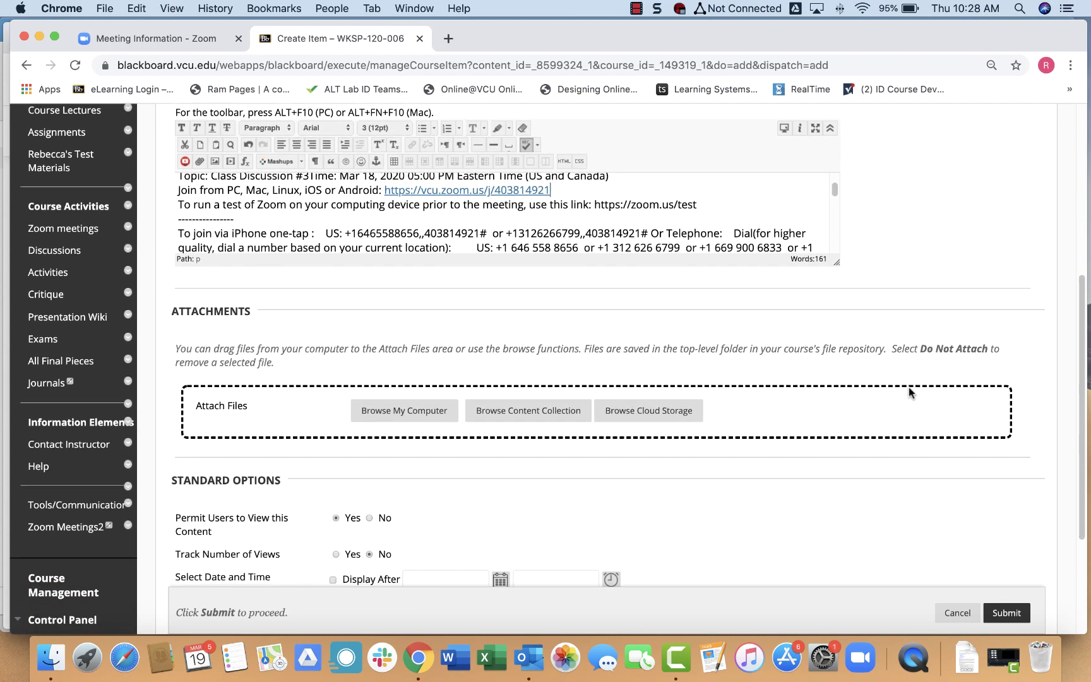
scroll(908, 387, down, 4)
scroll(864, 419, down, 2)
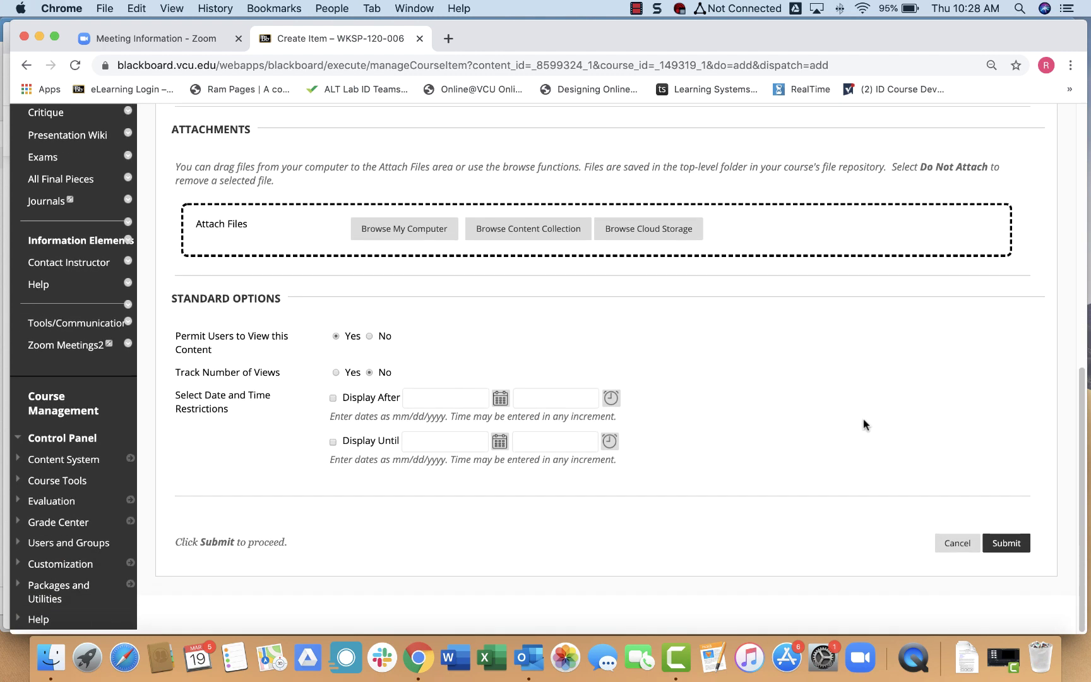
click(1008, 551)
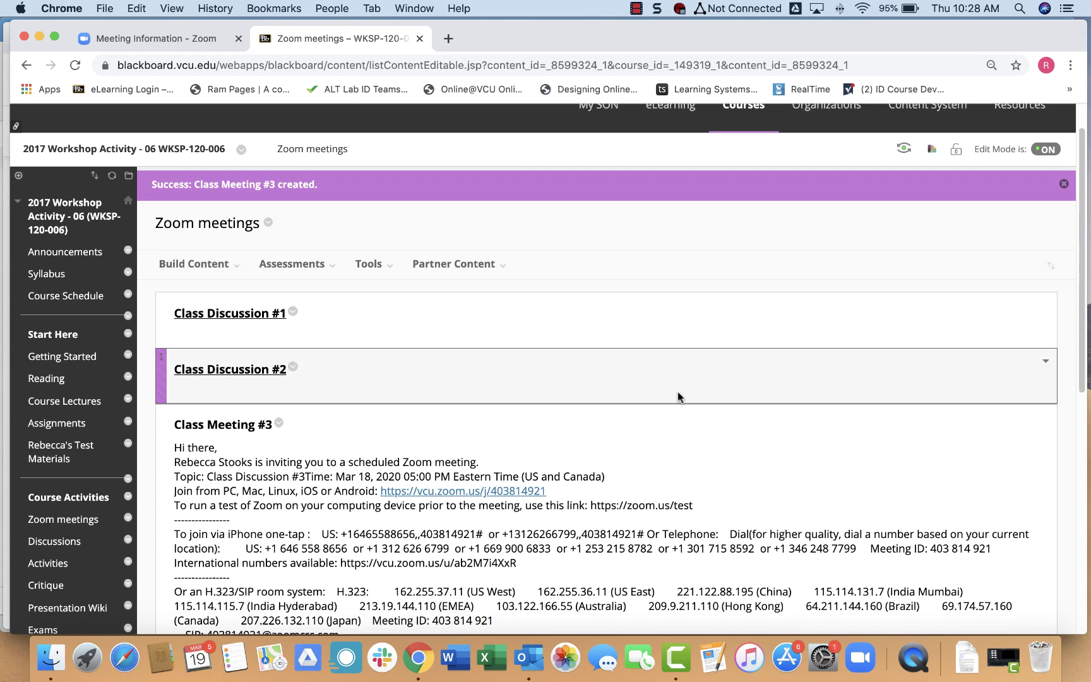
scroll(678, 396, down, 4)
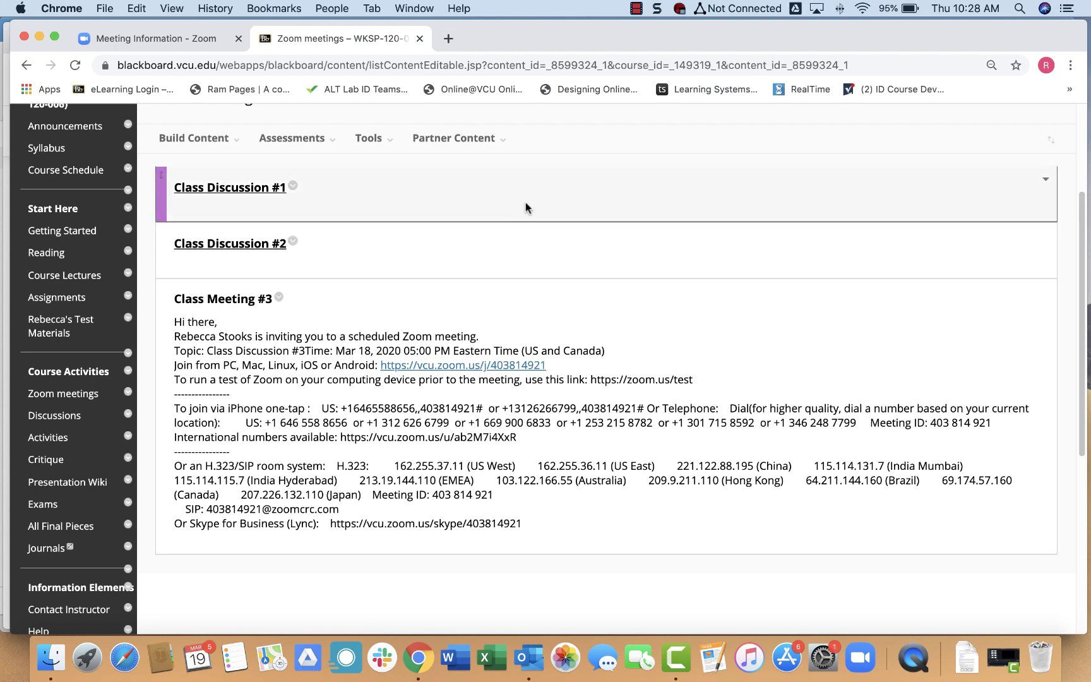
Follow Class Meeting #3's join link to Zoom's Launch Meeting page for meeting 403814921.
click(438, 368)
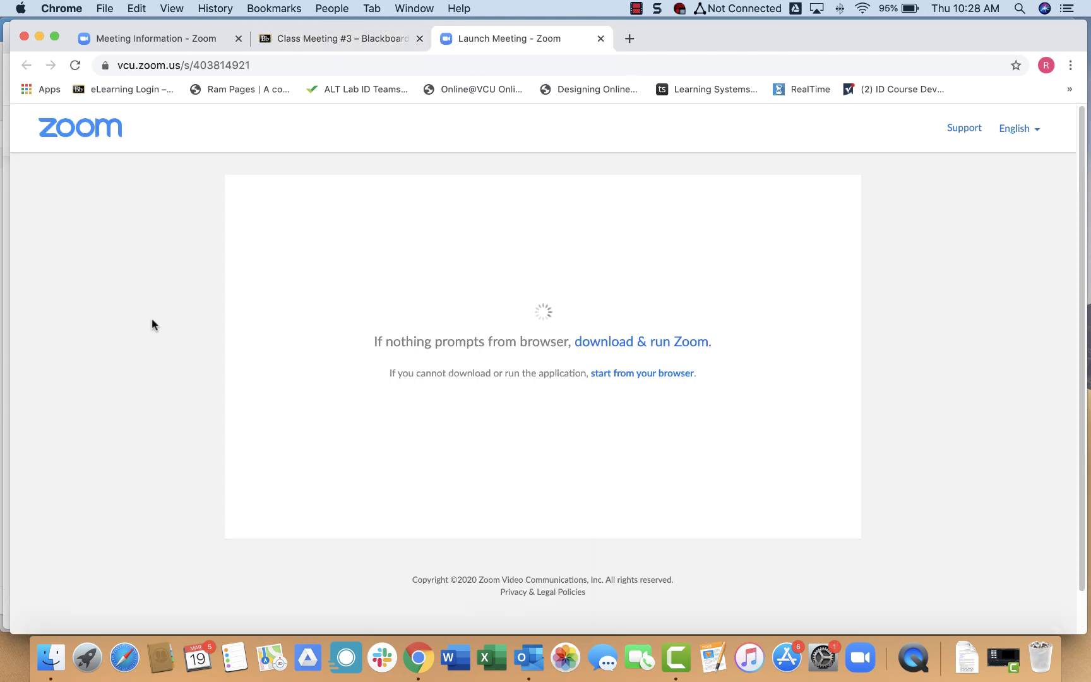